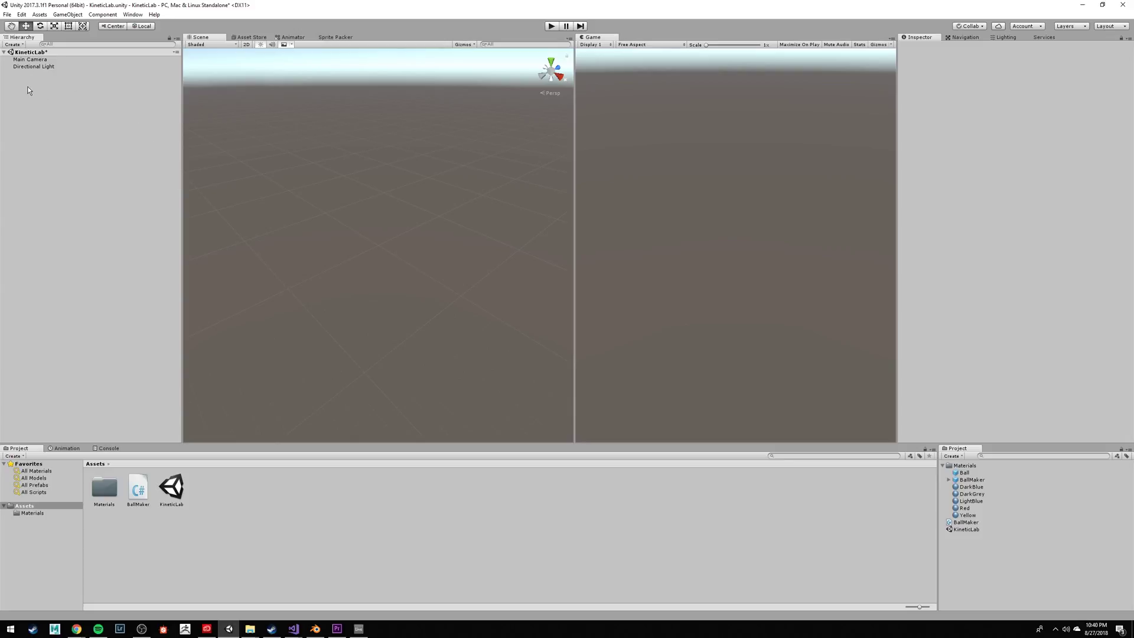
Add a Cube to the scene and check its Transform position values.
{"action": "right_click", "coordinate": [27, 87]}
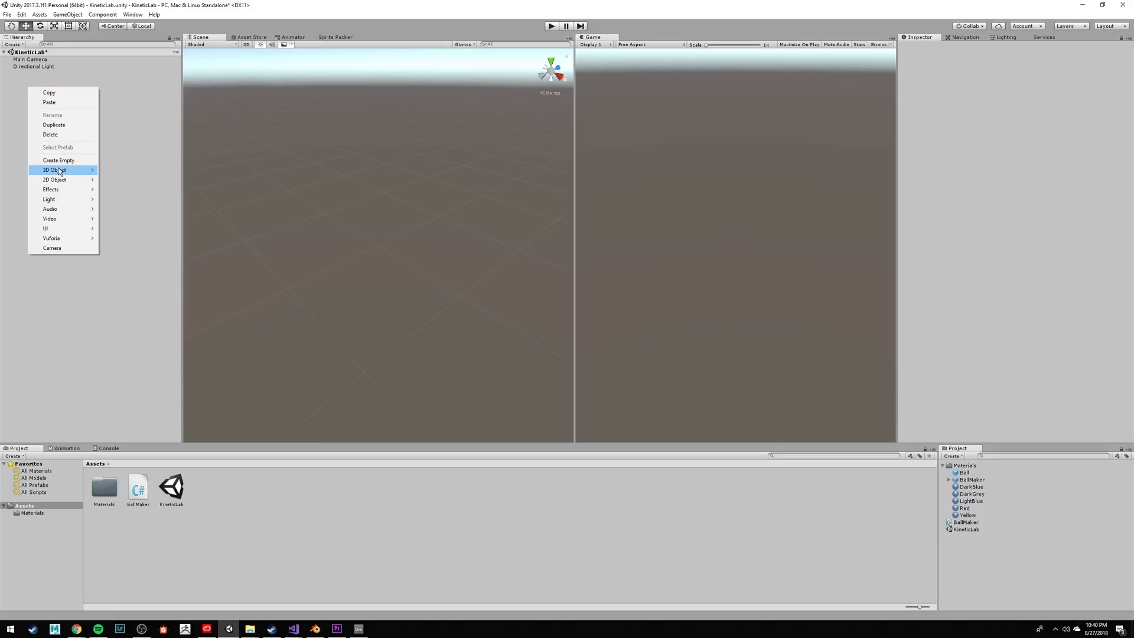
{"action": "mouse_move", "coordinate": [62, 171]}
{"action": "left_click", "coordinate": [115, 172]}
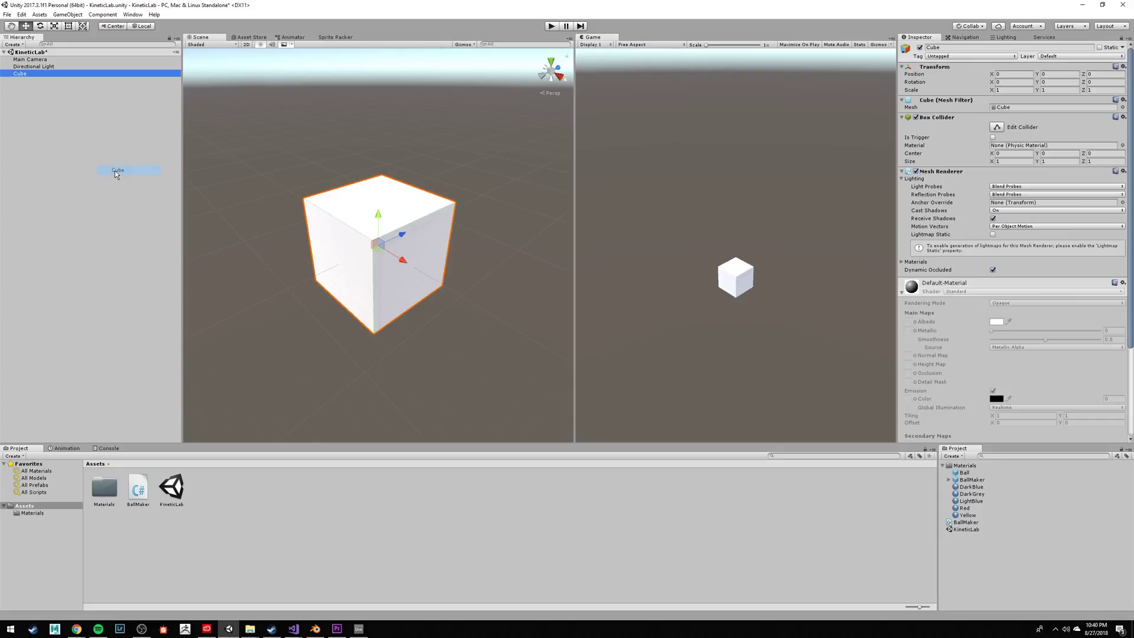
{"action": "left_click", "coordinate": [41, 72]}
{"action": "left_click", "coordinate": [1000, 75]}
{"action": "key", "text": "Tab"}
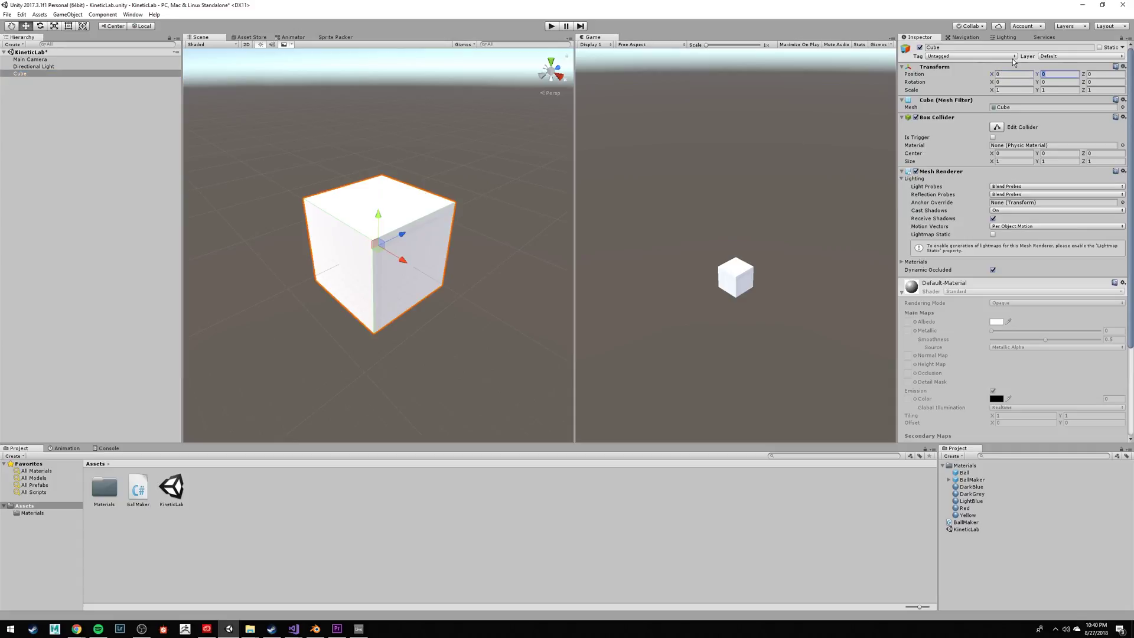
{"action": "key", "text": "Tab"}
{"action": "left_click", "coordinate": [27, 109]}
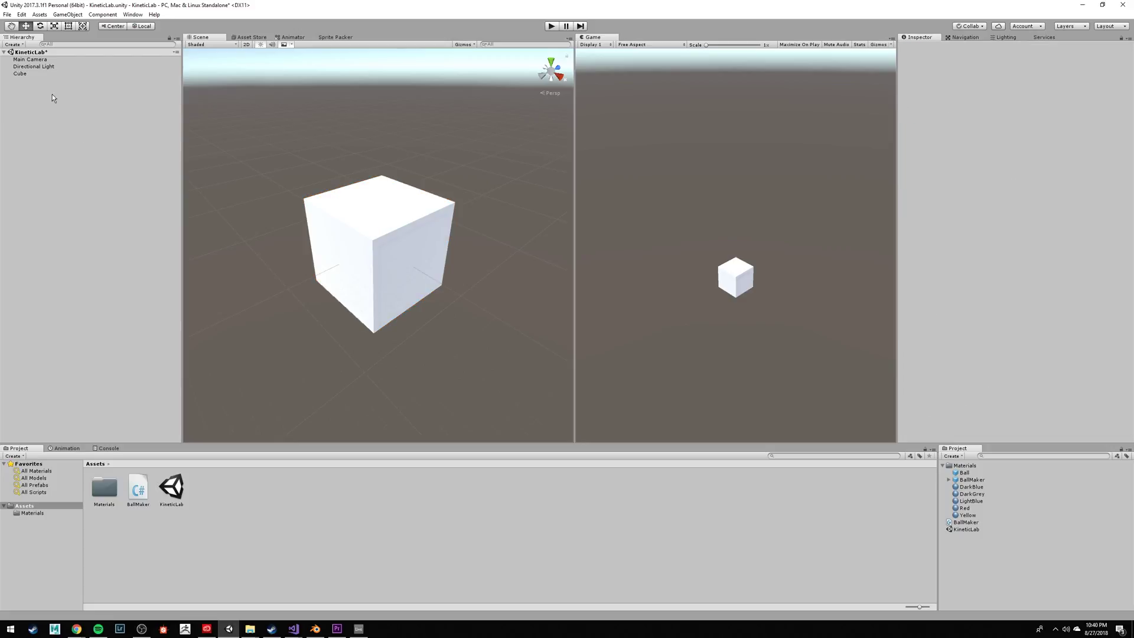
Add a Sphere to the scene.
{"action": "right_click", "coordinate": [27, 87]}
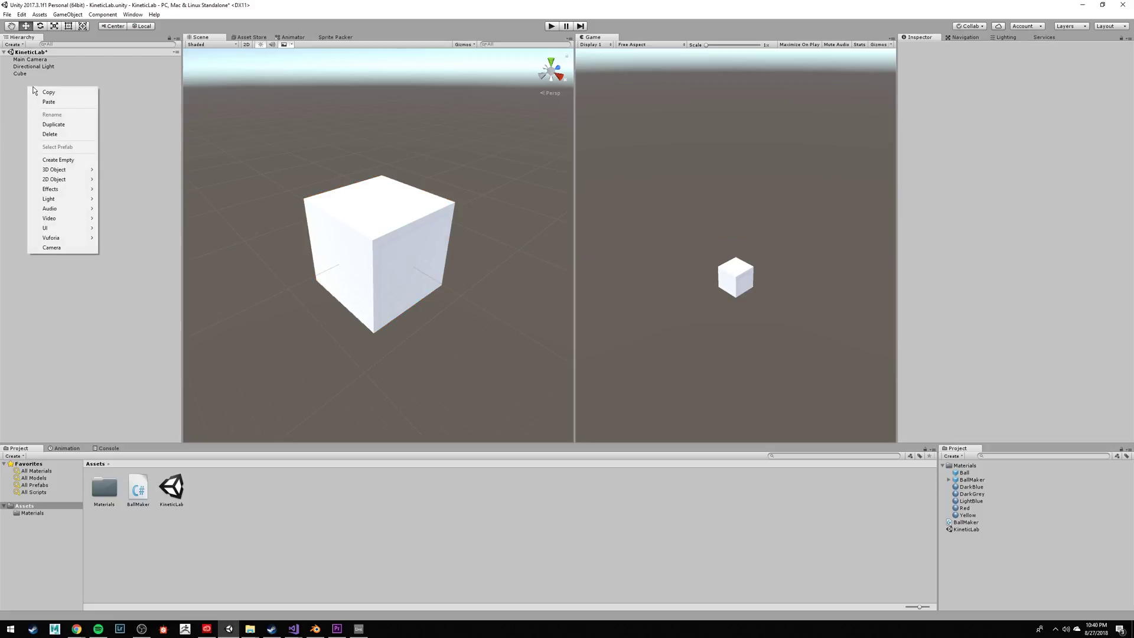
{"action": "mouse_move", "coordinate": [72, 169]}
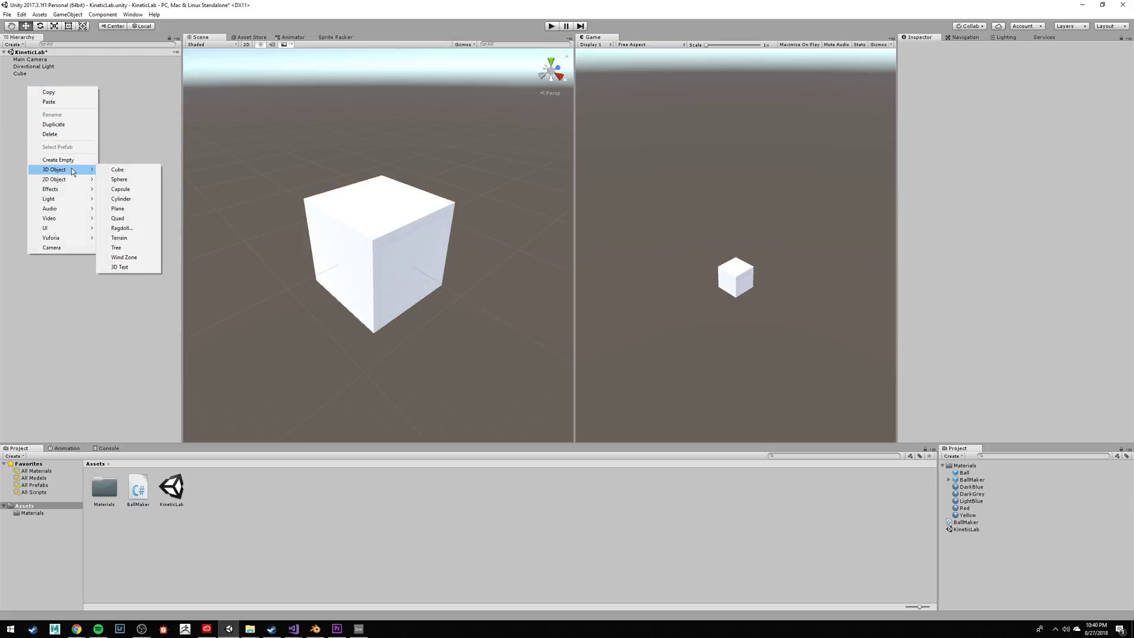
{"action": "left_click", "coordinate": [130, 179]}
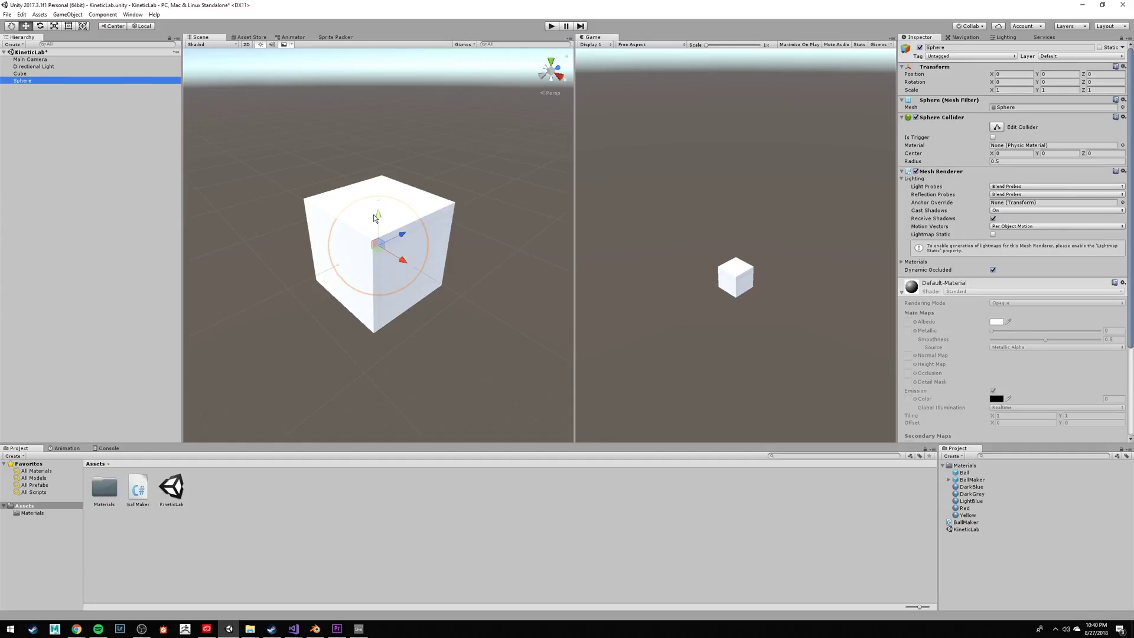
{"action": "left_click", "coordinate": [31, 97]}
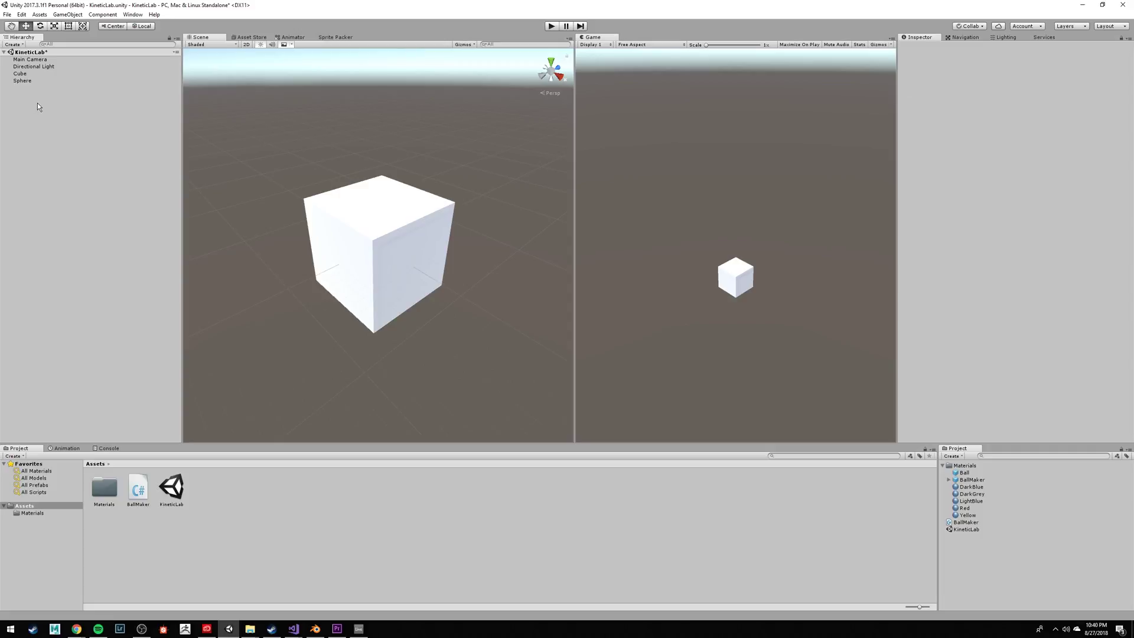
Add a Plane to the scene.
{"action": "right_click", "coordinate": [19, 92]}
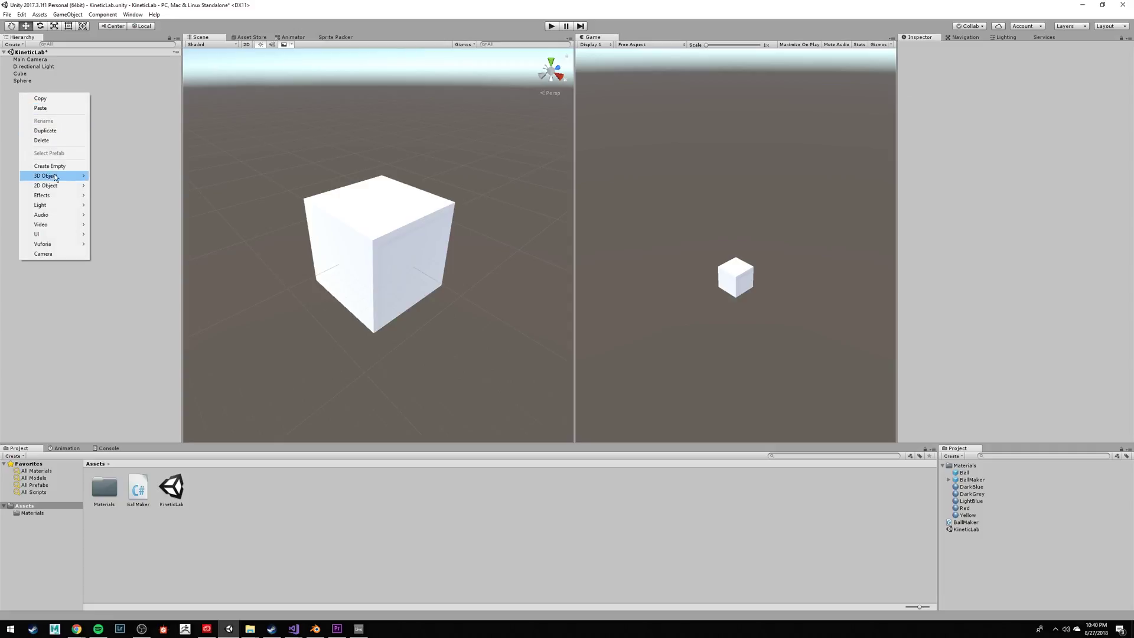
{"action": "mouse_move", "coordinate": [53, 177]}
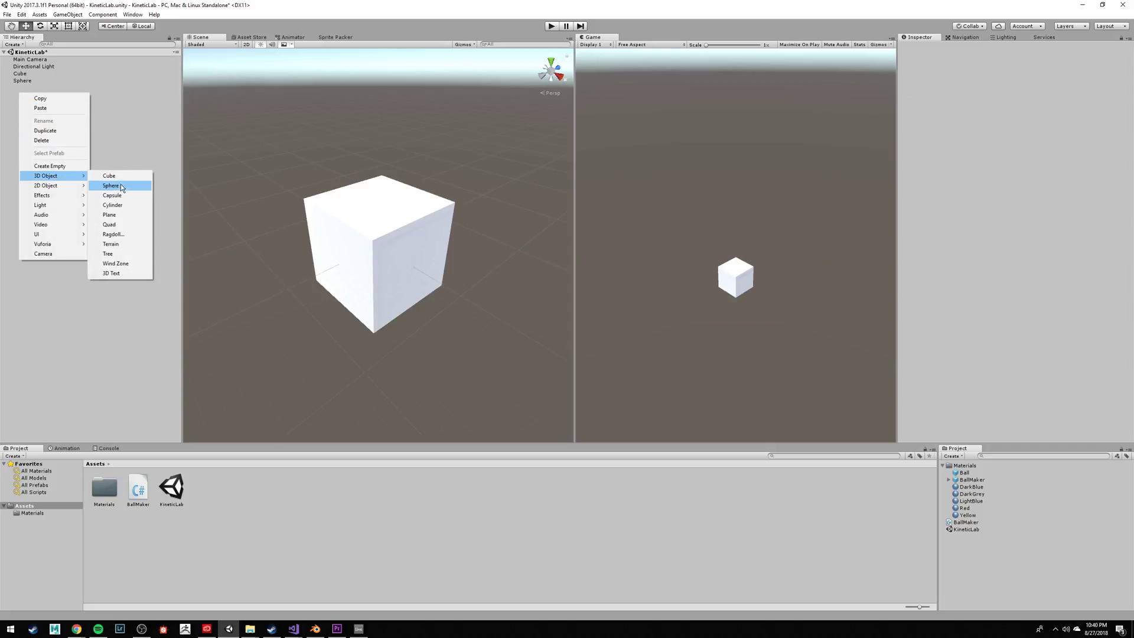
{"action": "left_click", "coordinate": [119, 215]}
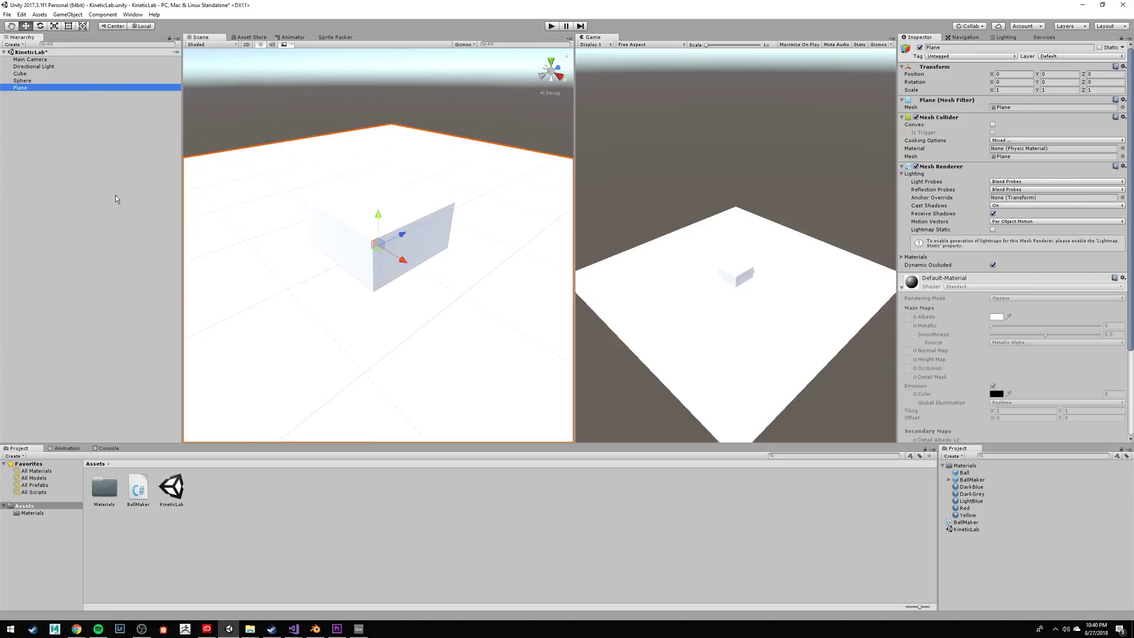
Raise the Cube above the plane with the green Y gizmo.
{"action": "left_click", "coordinate": [20, 73]}
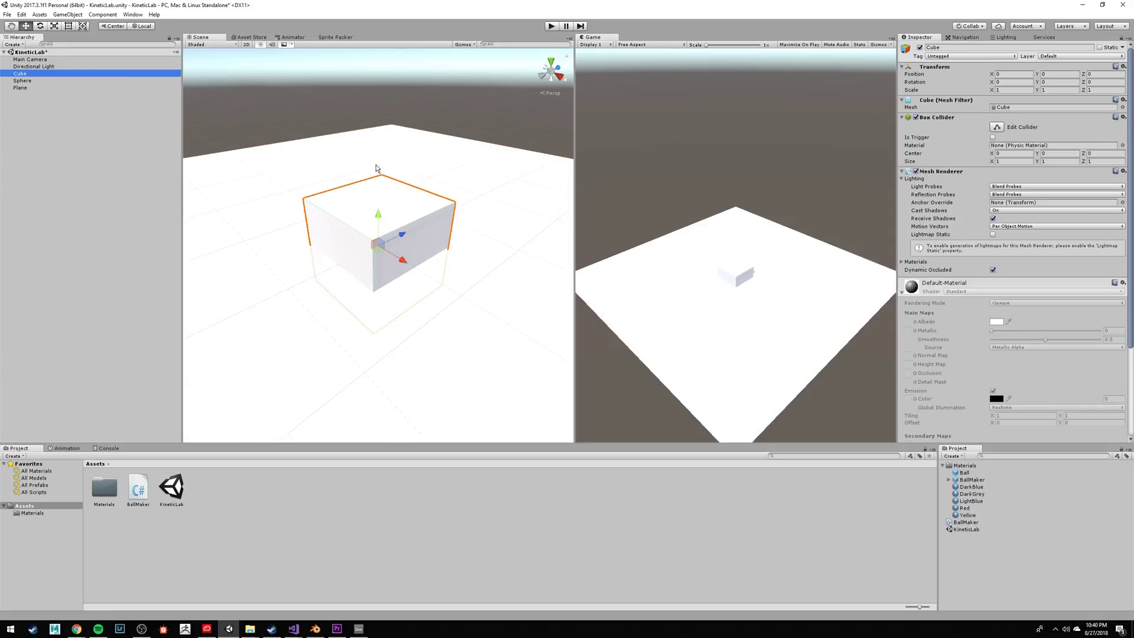
{"action": "left_click_drag", "start_coordinate": [377, 215], "coordinate": [390, 91]}
{"action": "scroll", "coordinate": [397, 141], "scroll_direction": "down", "scroll_amount": 5}
{"action": "scroll", "coordinate": [395, 134], "scroll_direction": "down", "scroll_amount": 3}
{"action": "middle_click_drag", "start_coordinate": [394, 133], "coordinate": [391, 206]}
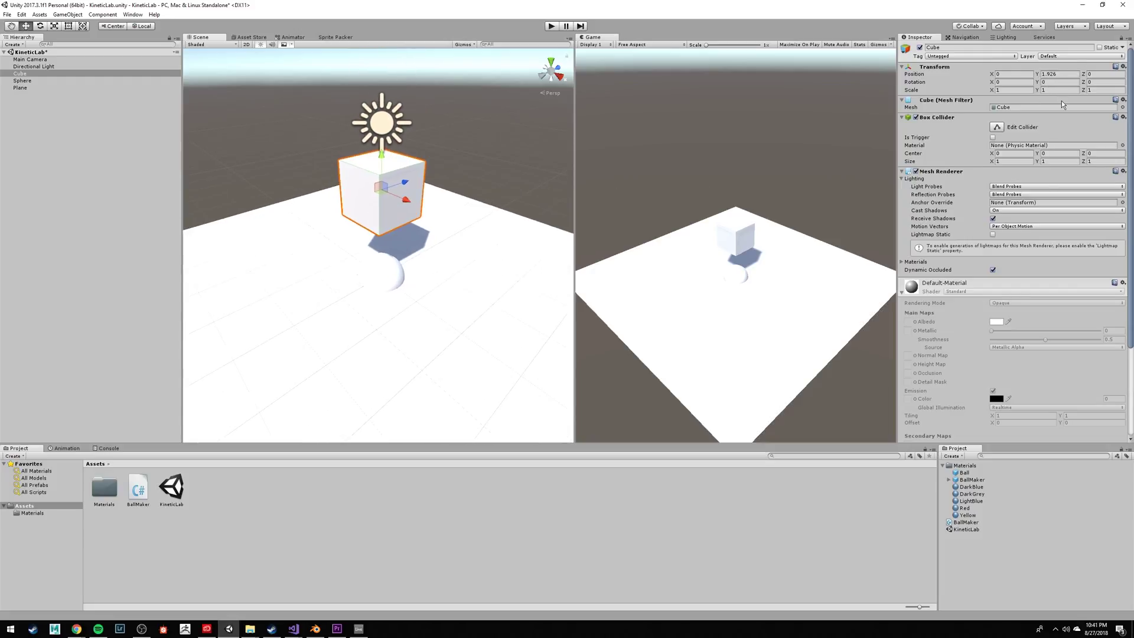
Set the Cube's Position Y to exactly 5 and relocate the Game view in the layout.
{"action": "left_click", "coordinate": [1058, 73]}
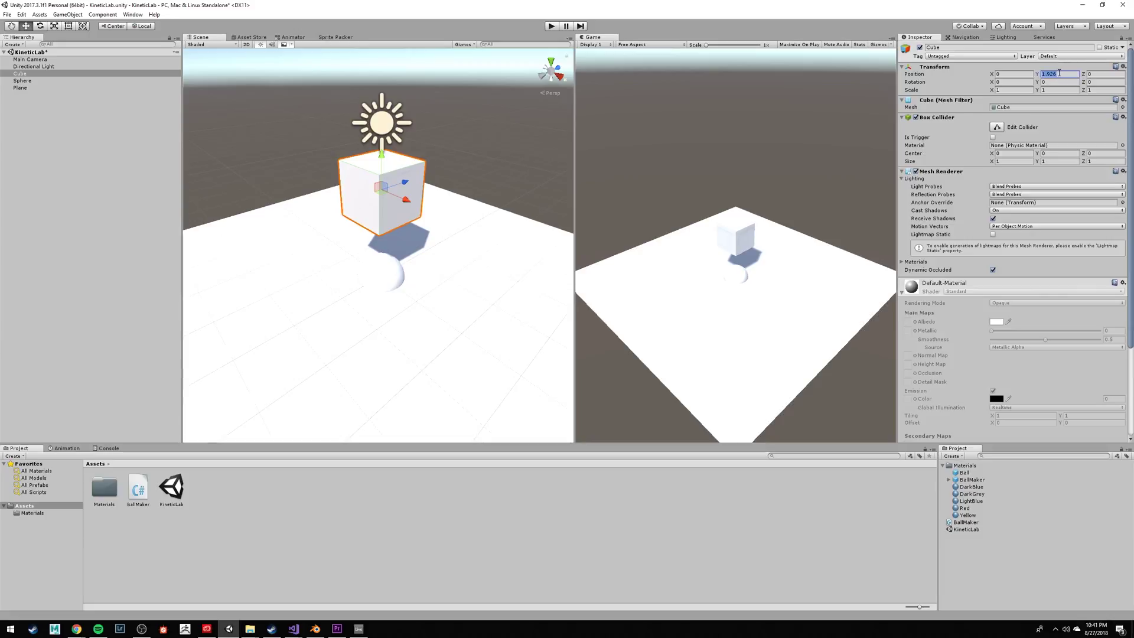
{"action": "type", "text": "5"}
{"action": "scroll", "coordinate": [445, 213], "scroll_direction": "down", "scroll_amount": 5}
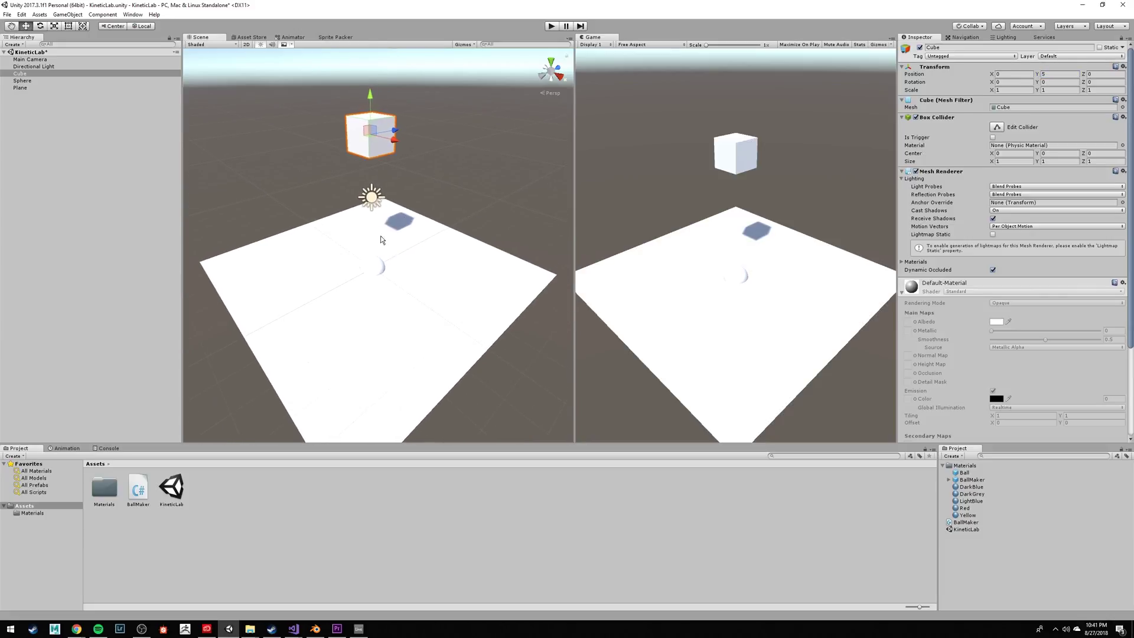
{"action": "left_click_drag", "start_coordinate": [610, 39], "coordinate": [650, 234]}
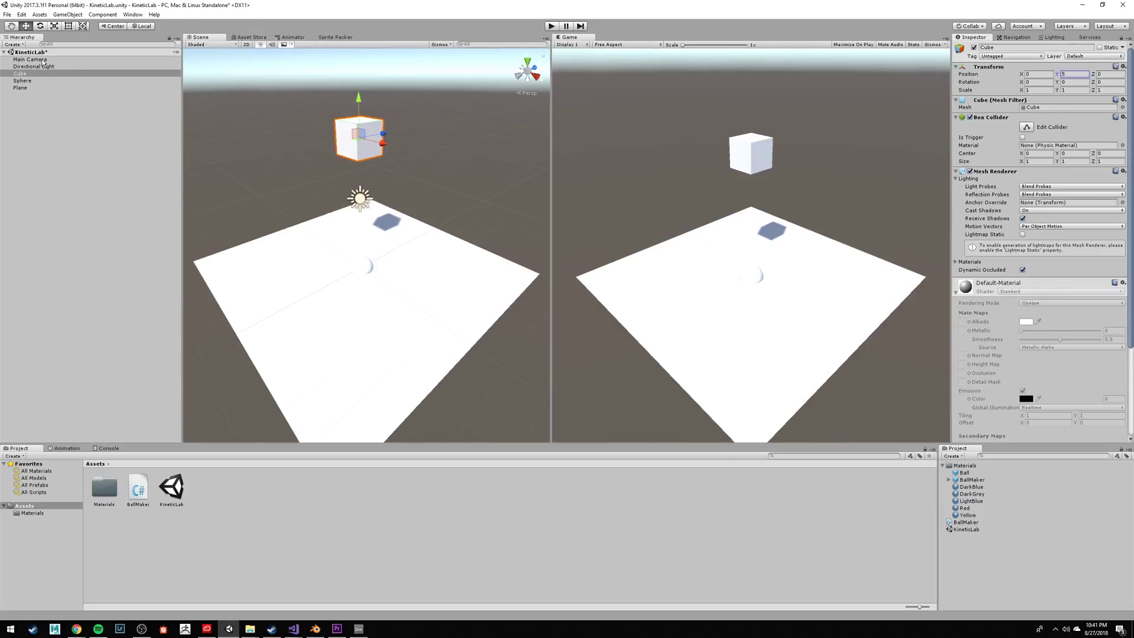
Place the Main Camera at position 8, 8, -8 with rotation 30, -45, 0.
{"action": "left_click", "coordinate": [41, 60]}
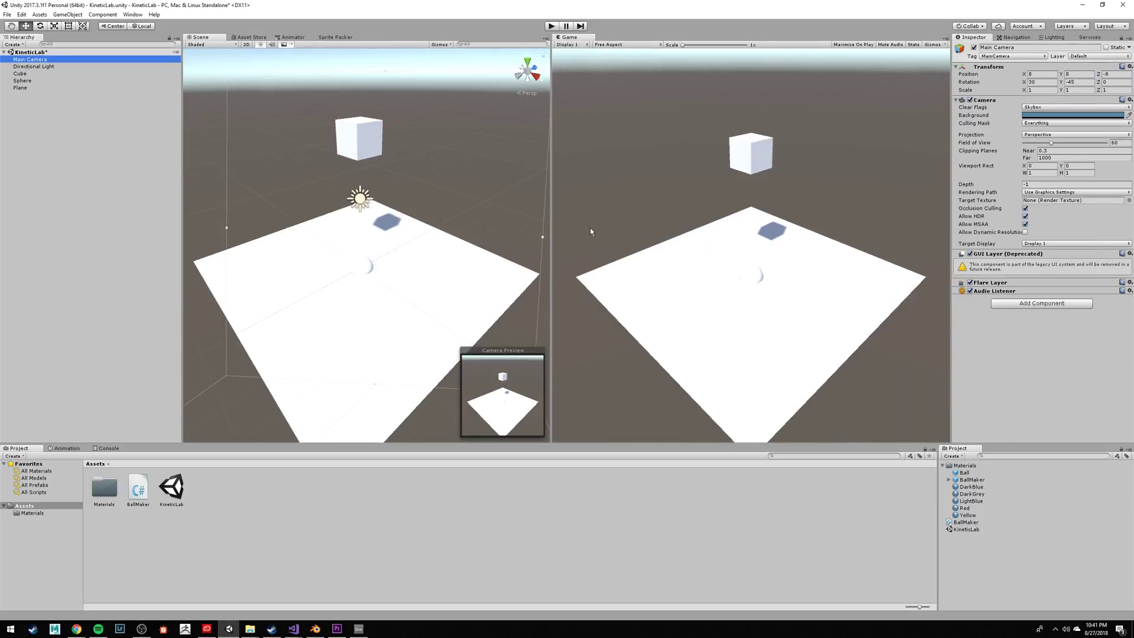
{"action": "left_click", "coordinate": [1048, 75]}
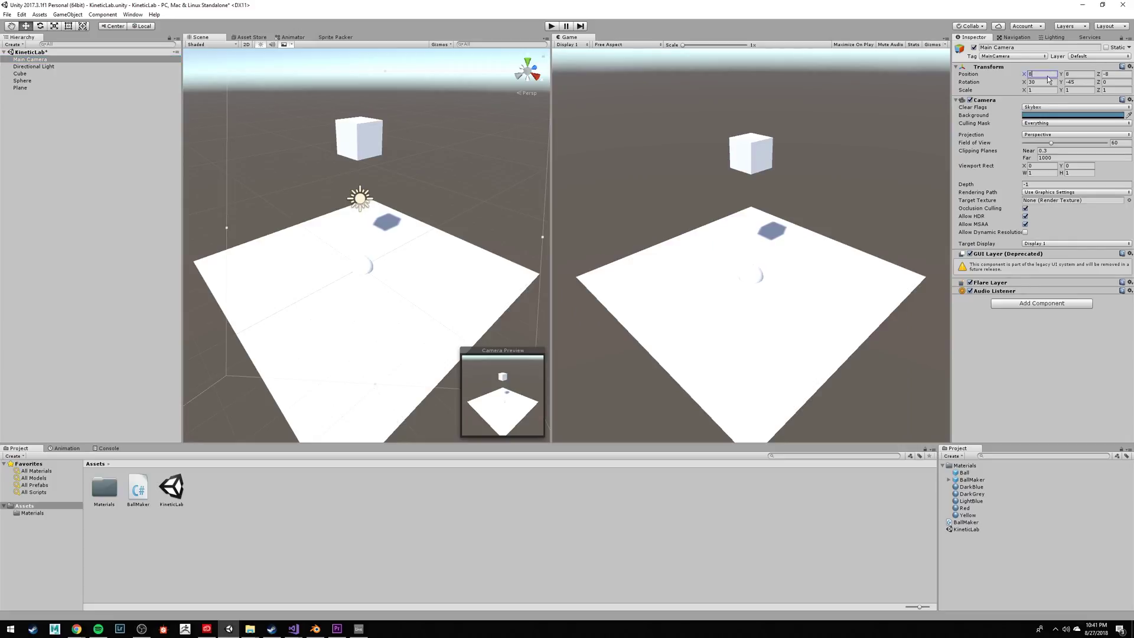
{"action": "key", "text": "Tab"}
{"action": "key", "text": "Tab"}
{"action": "type", "text": "8"}
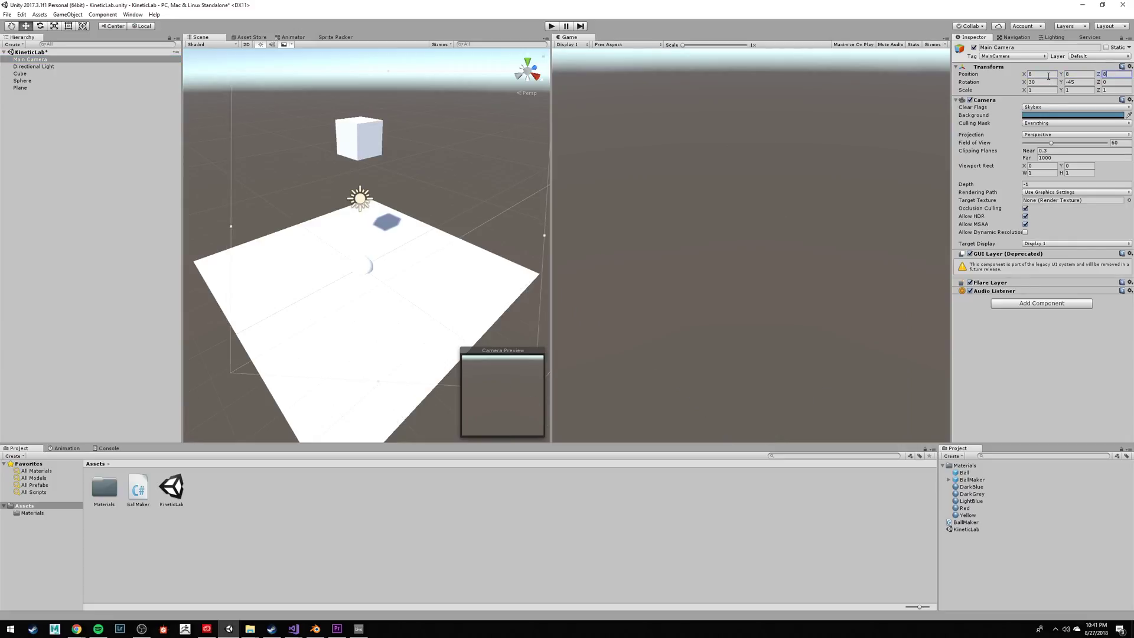
{"action": "key", "text": "BackSpace"}
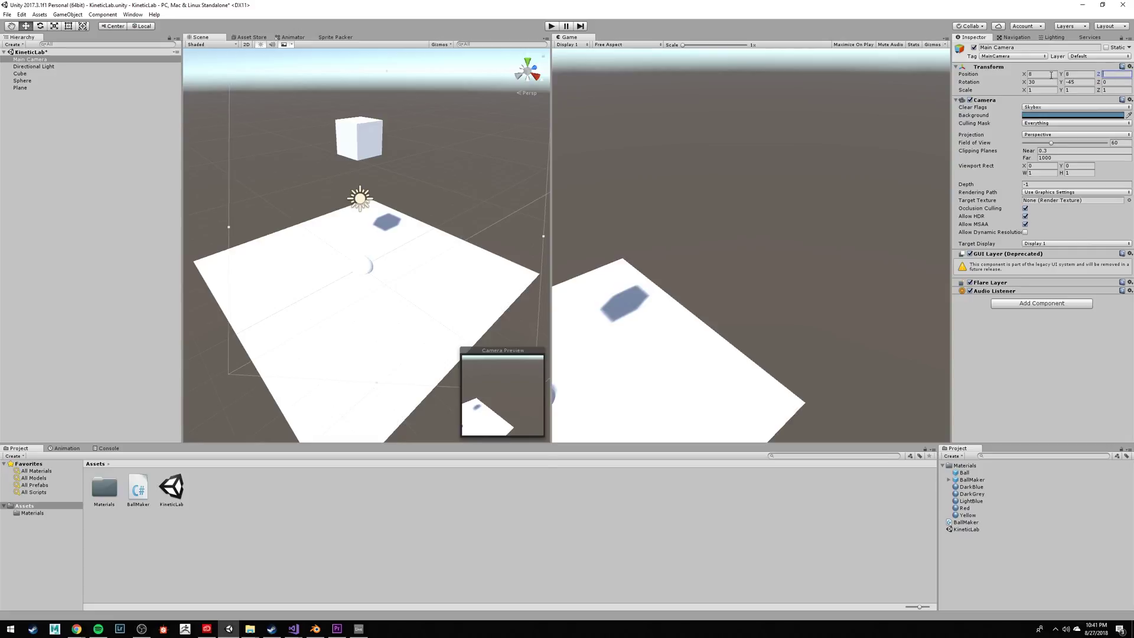
{"action": "type", "text": "-8"}
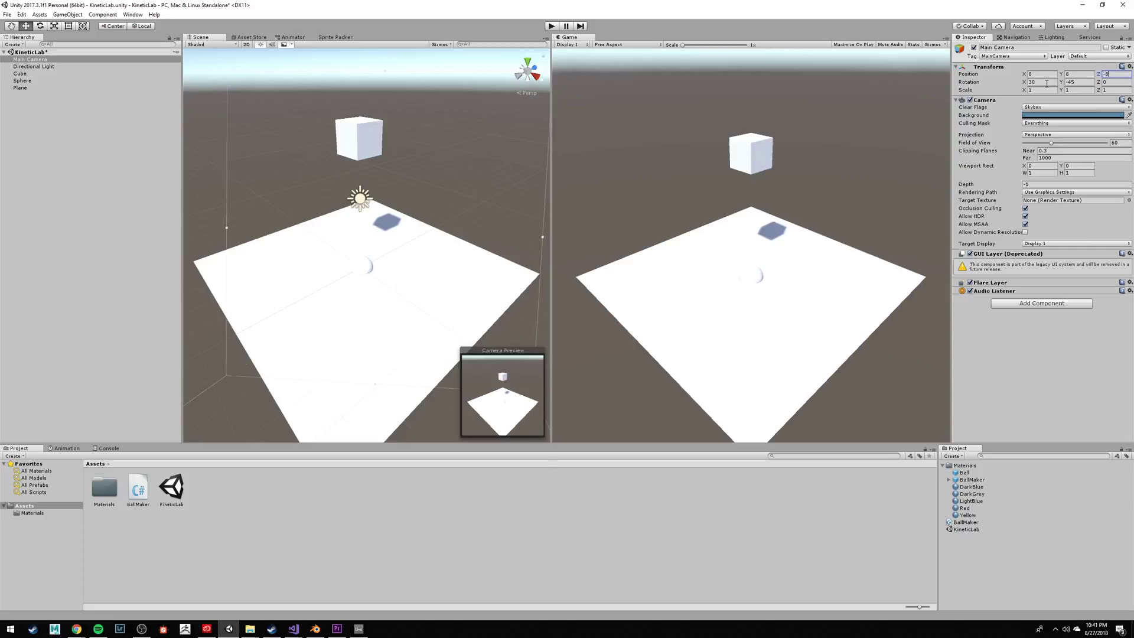
{"action": "left_click", "coordinate": [1039, 83]}
{"action": "left_click", "coordinate": [1070, 82]}
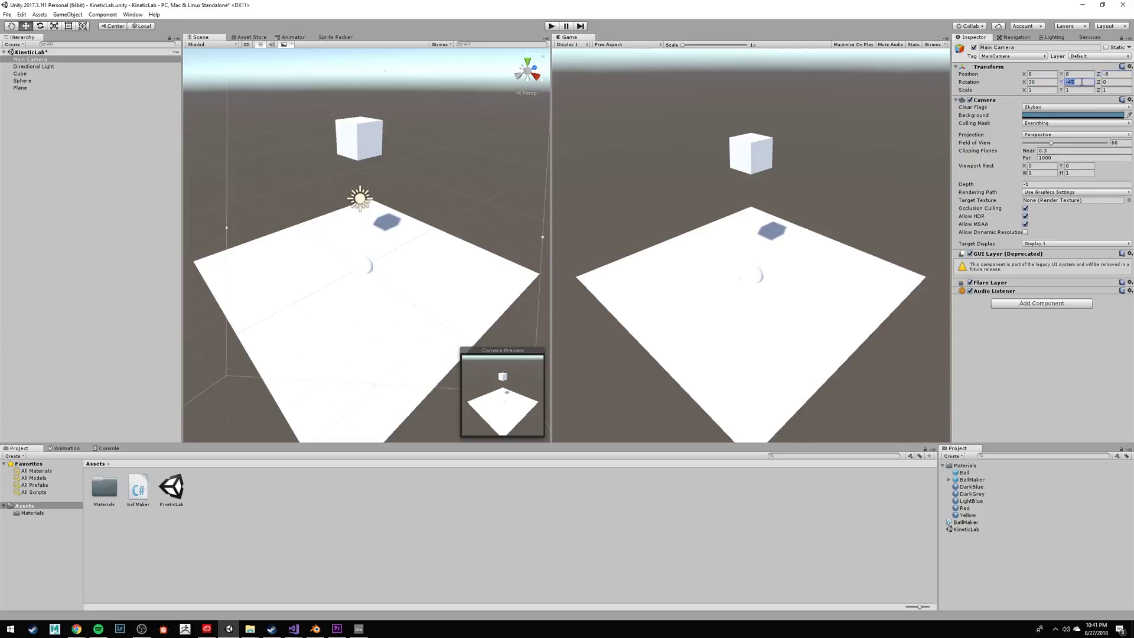
{"action": "left_click", "coordinate": [1114, 83]}
Switch the Main Camera's projection to Orthographic.
{"action": "left_click", "coordinate": [1034, 135]}
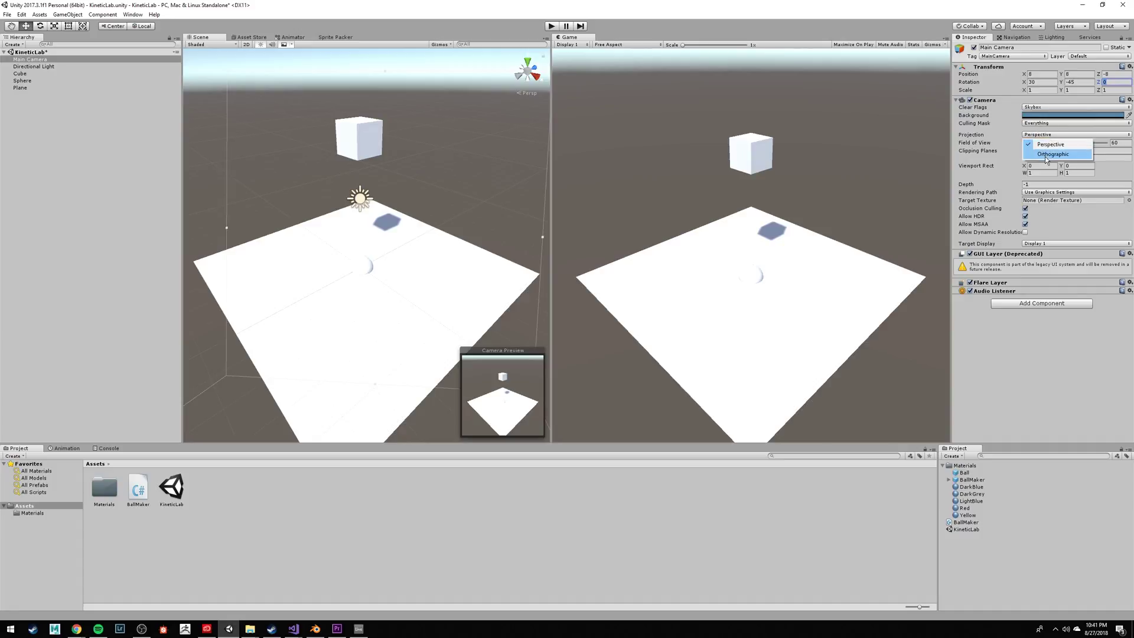
{"action": "left_click", "coordinate": [1047, 155]}
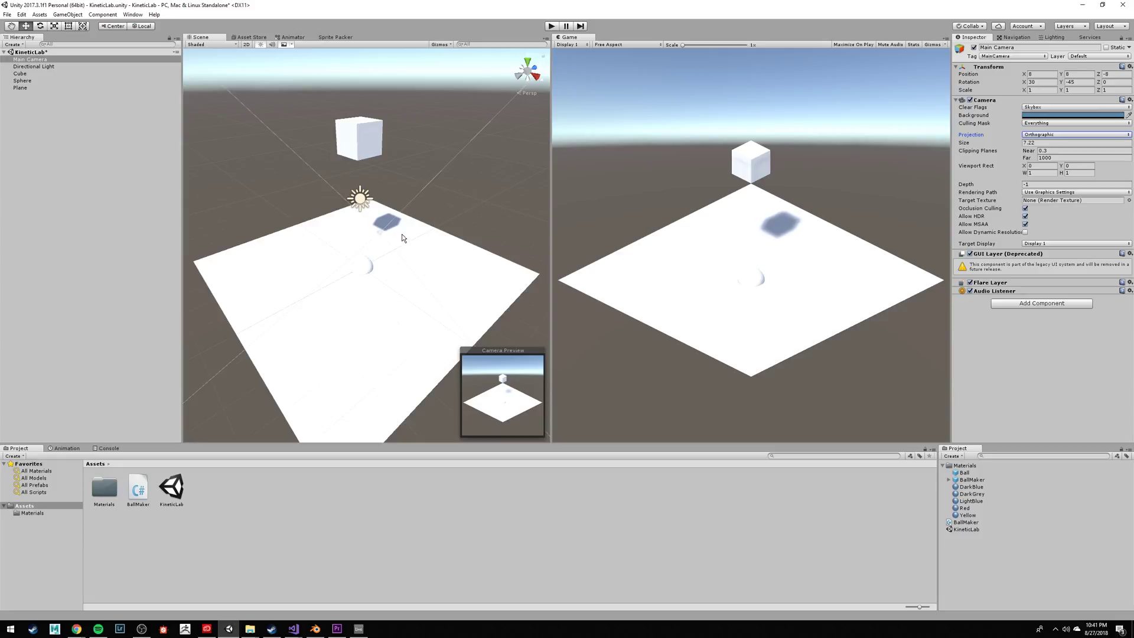
{"action": "right_click_drag", "start_coordinate": [401, 234], "coordinate": [354, 224]}
Rename the Sphere to Ball.
{"action": "left_click", "coordinate": [23, 81]}
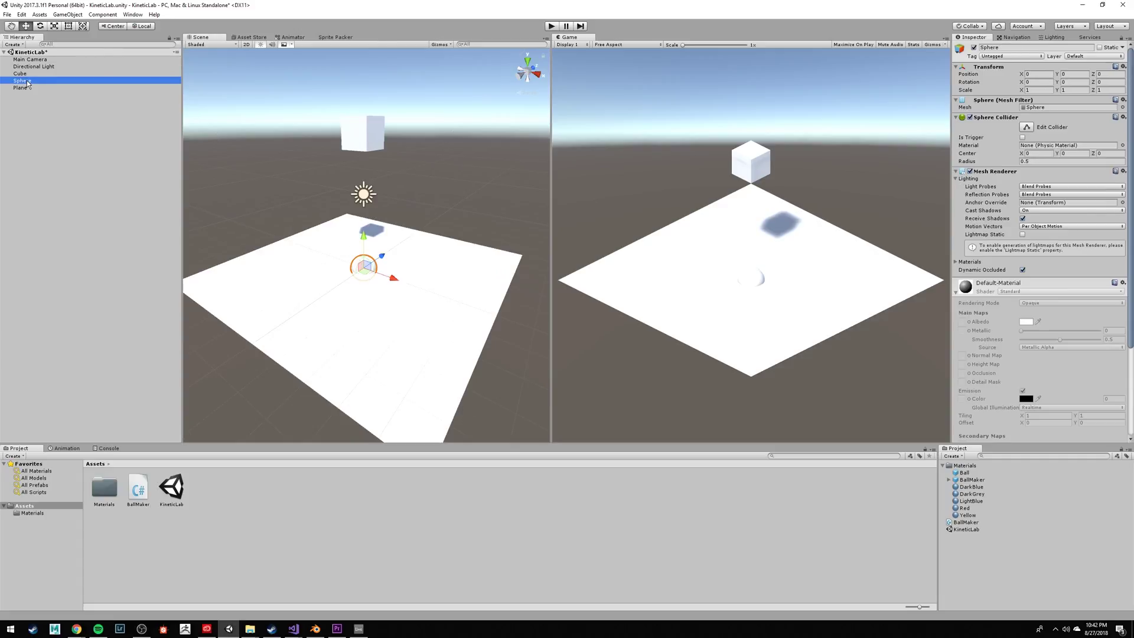
{"action": "left_click", "coordinate": [998, 47]}
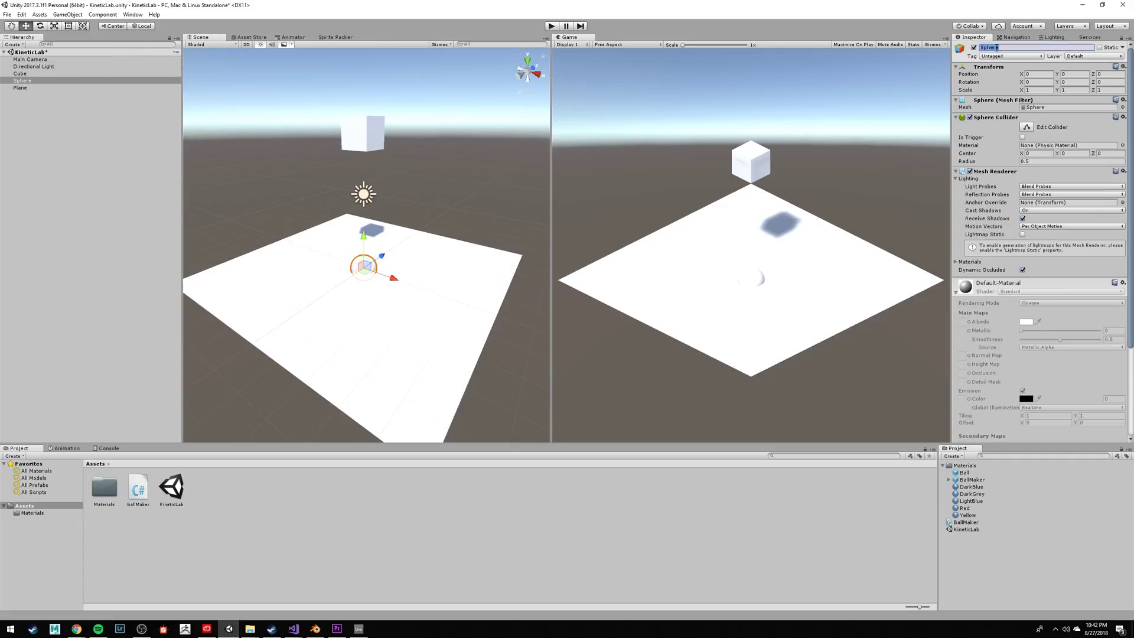
{"action": "type", "text": "Ball"}
Make Ball a prefab by dragging it into the Assets folder.
{"action": "left_click_drag", "start_coordinate": [24, 81], "coordinate": [225, 503]}
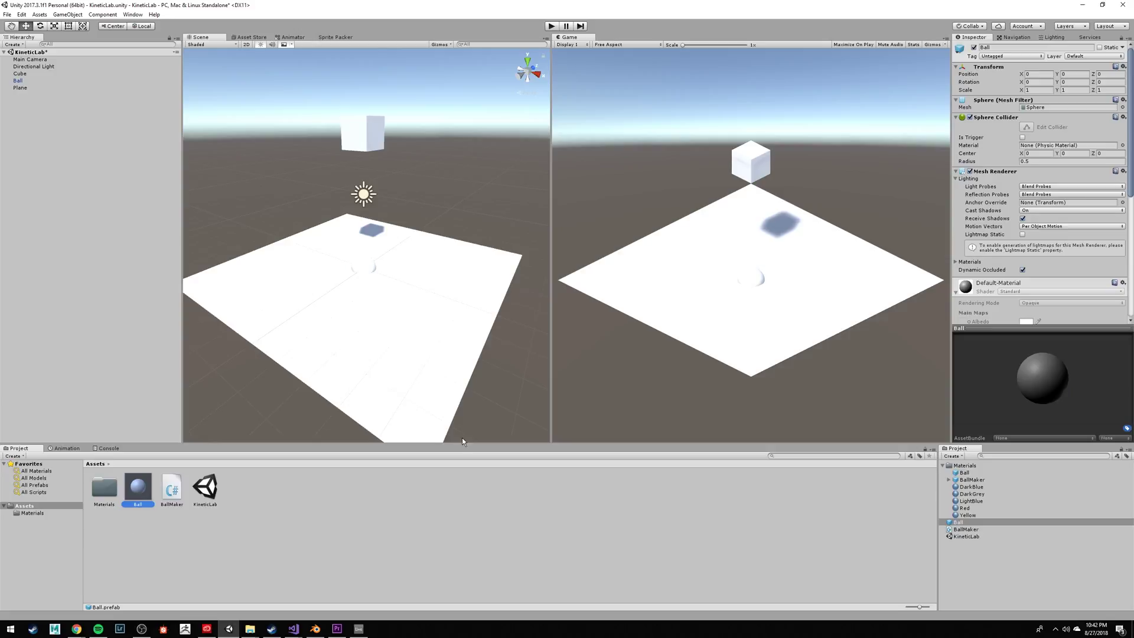
{"action": "scroll", "coordinate": [1083, 178], "scroll_direction": "down", "scroll_amount": 5}
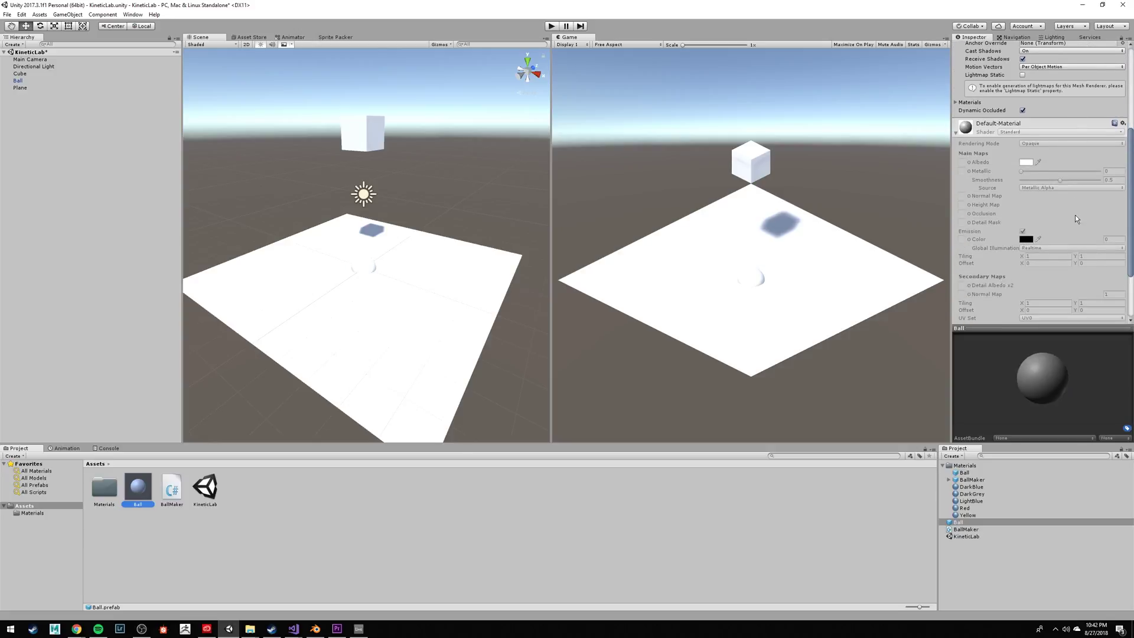
{"action": "scroll", "coordinate": [1073, 218], "scroll_direction": "up", "scroll_amount": 5}
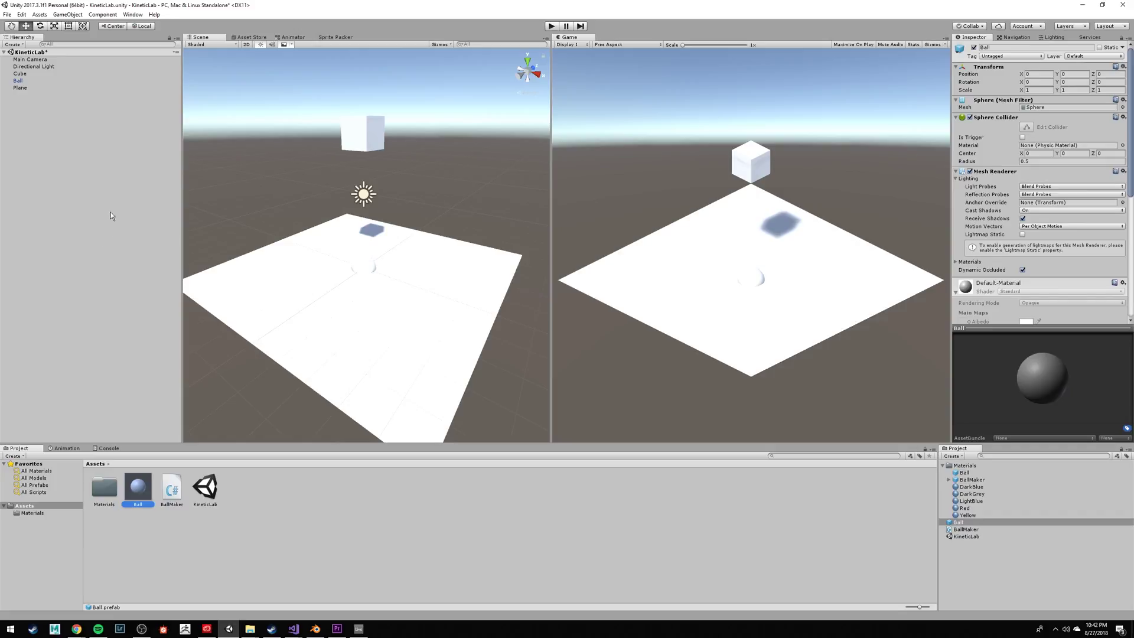
{"action": "left_click", "coordinate": [21, 81]}
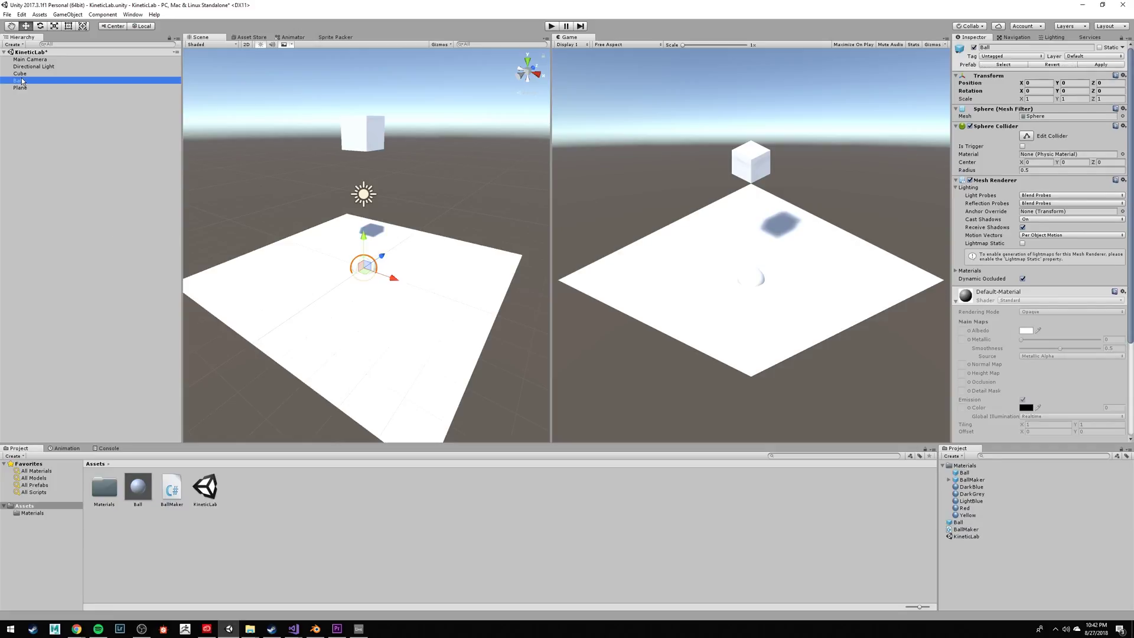
{"action": "left_click", "coordinate": [24, 73]}
Create an empty child object under the Cube.
{"action": "right_click", "coordinate": [36, 74]}
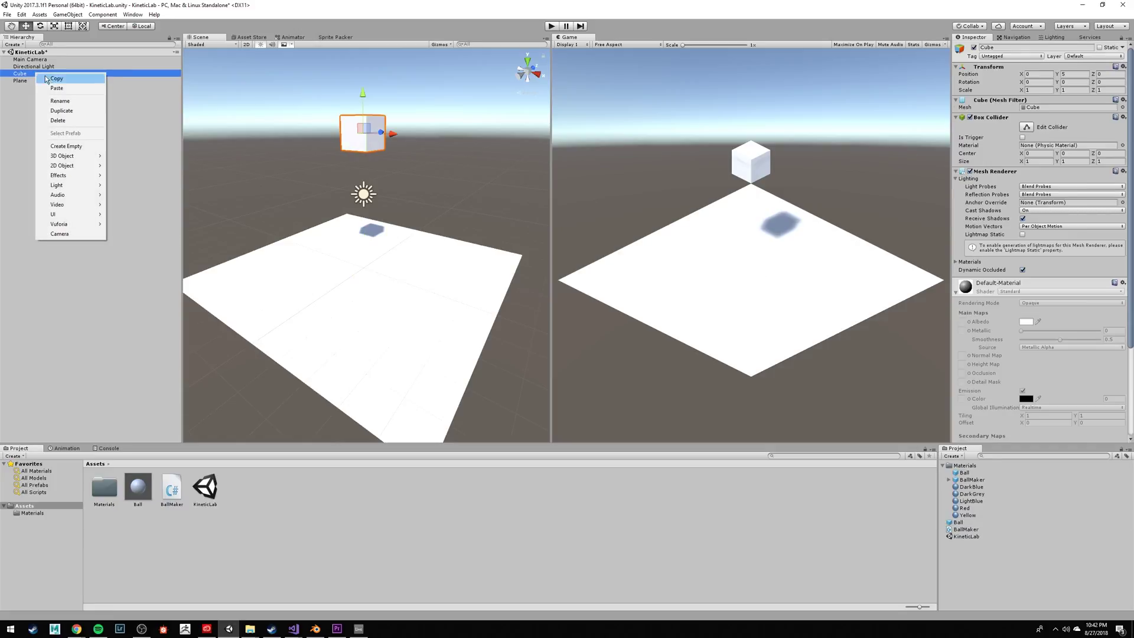
{"action": "left_click", "coordinate": [67, 146]}
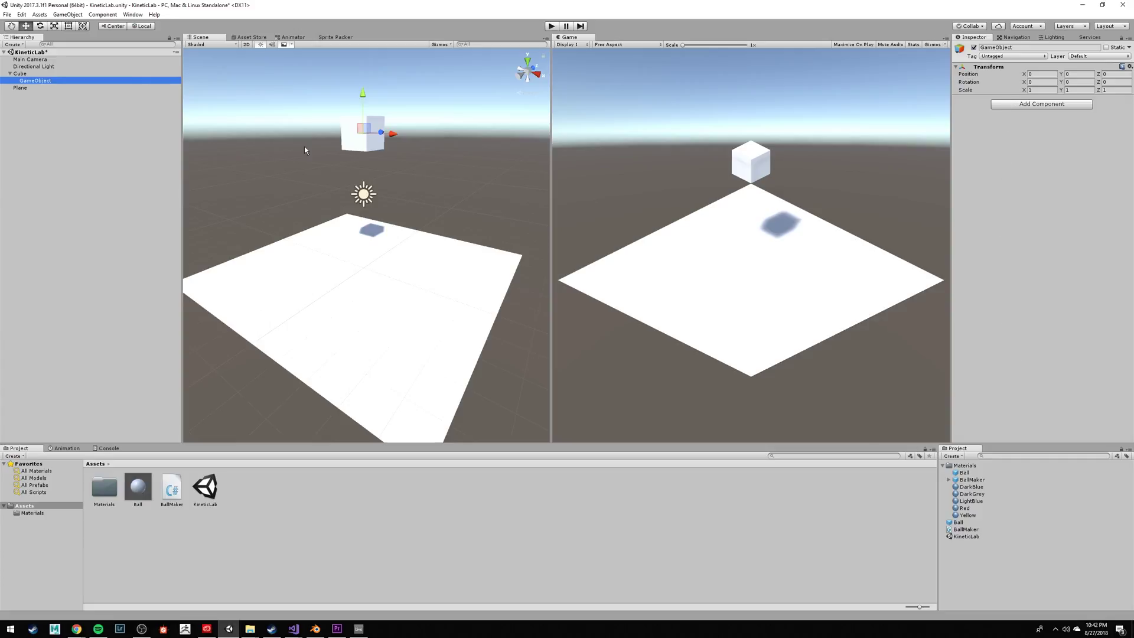
{"action": "left_click", "coordinate": [34, 75]}
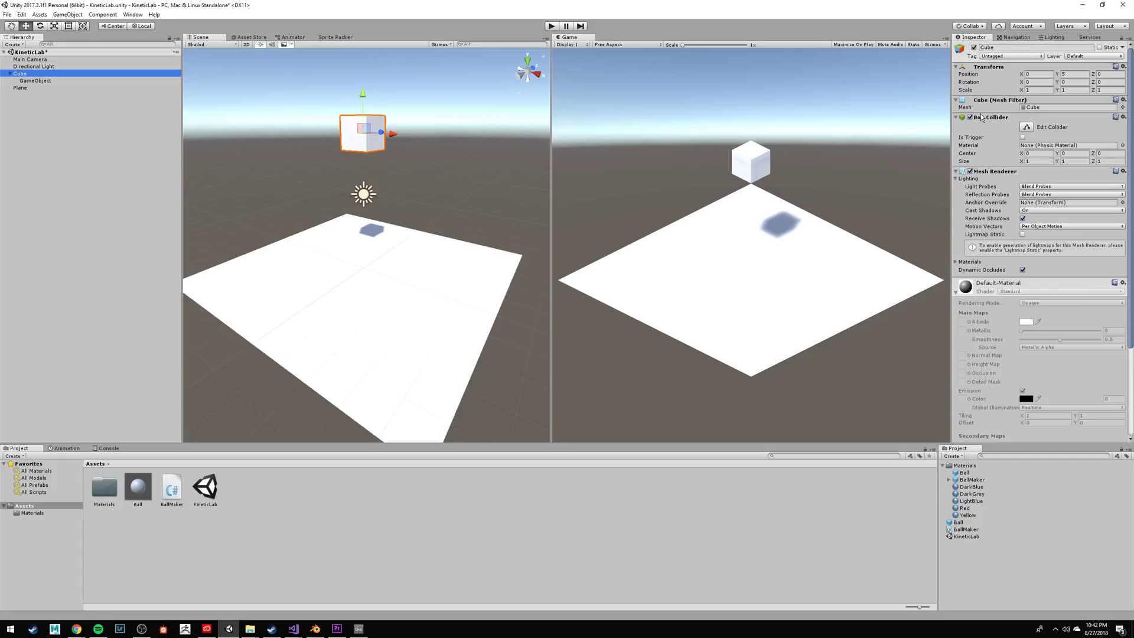
{"action": "left_click", "coordinate": [956, 171]}
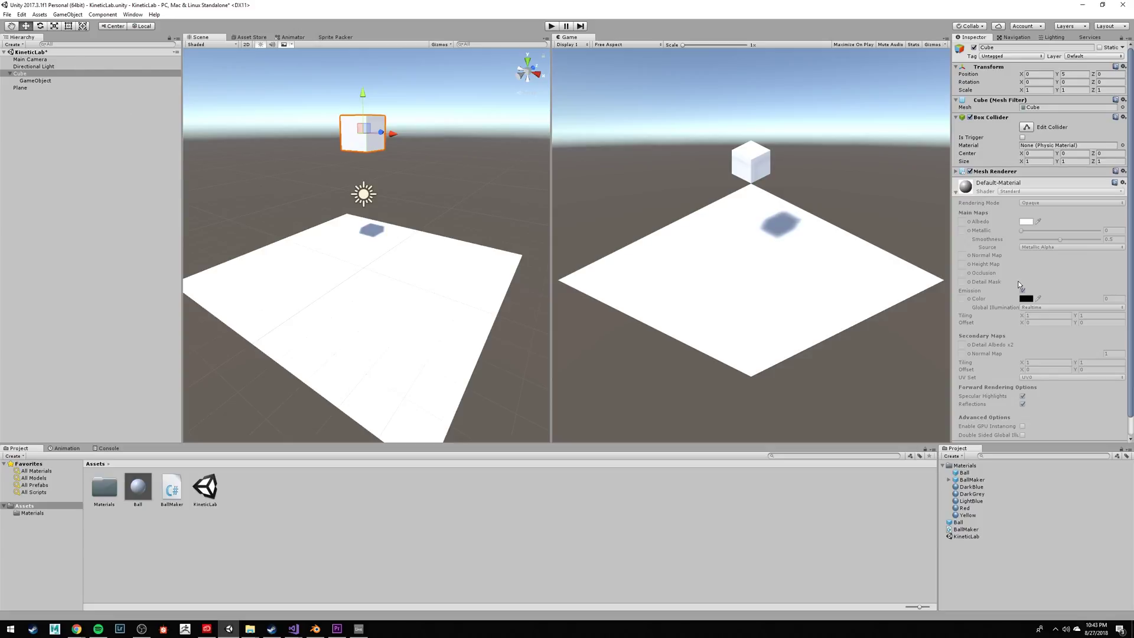
Rename the empty child to BallMaker.
{"action": "left_click", "coordinate": [52, 81]}
{"action": "left_click", "coordinate": [1022, 47]}
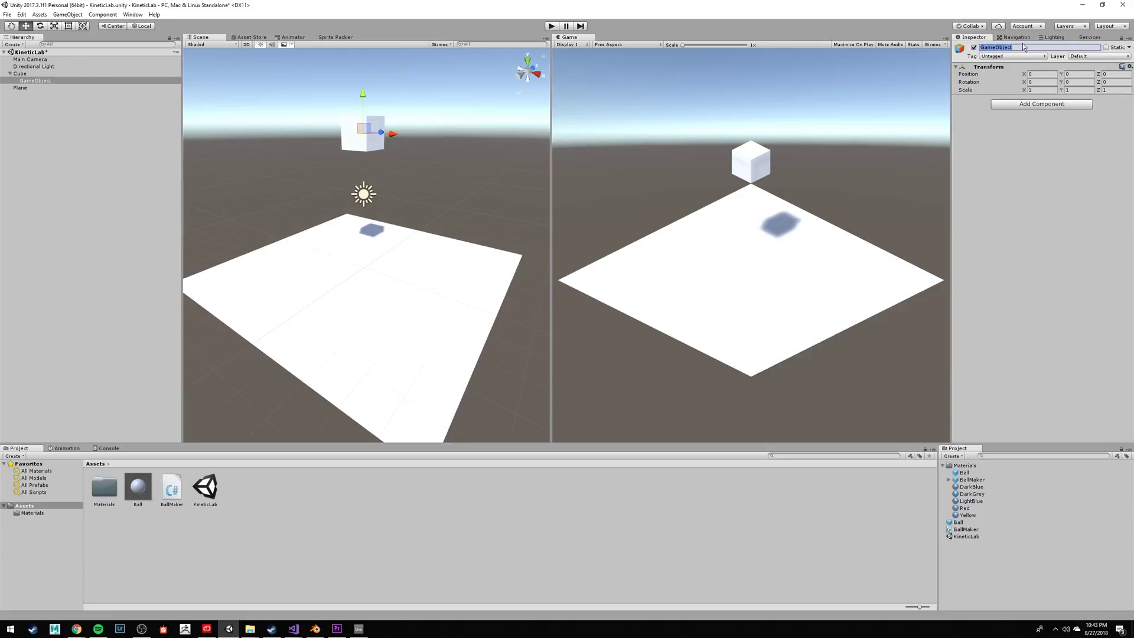
{"action": "type", "text": "BallMaker"}
{"action": "key", "text": "Return"}
Attach the existing BallMaker script to the BallMaker object.
{"action": "left_click", "coordinate": [1019, 104]}
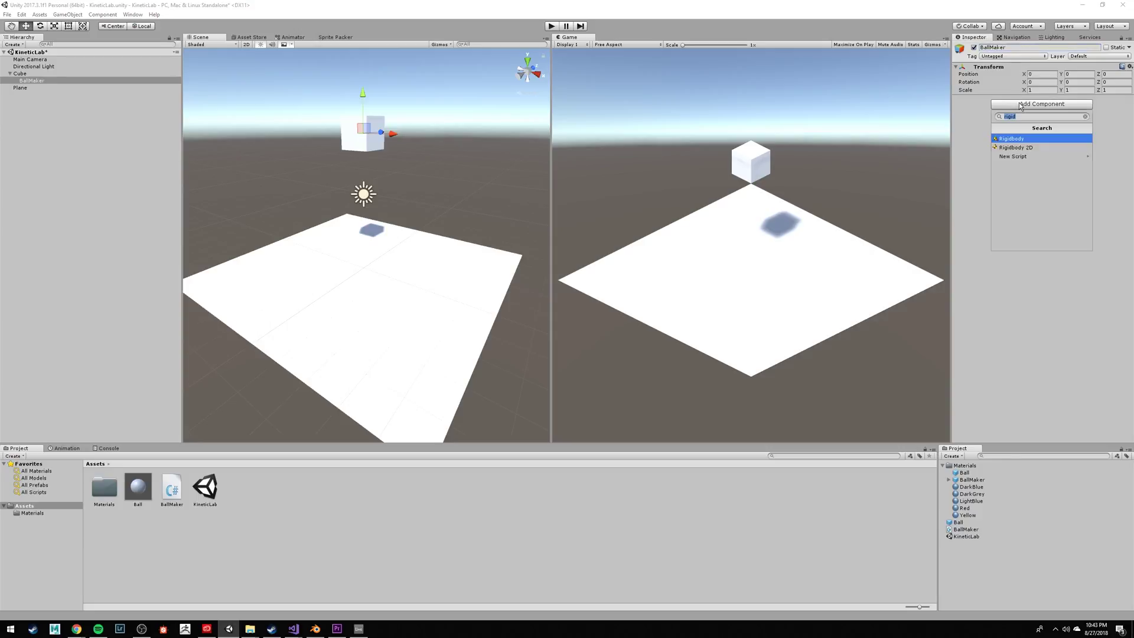
{"action": "left_click", "coordinate": [1022, 156]}
{"action": "type", "text": "B"}
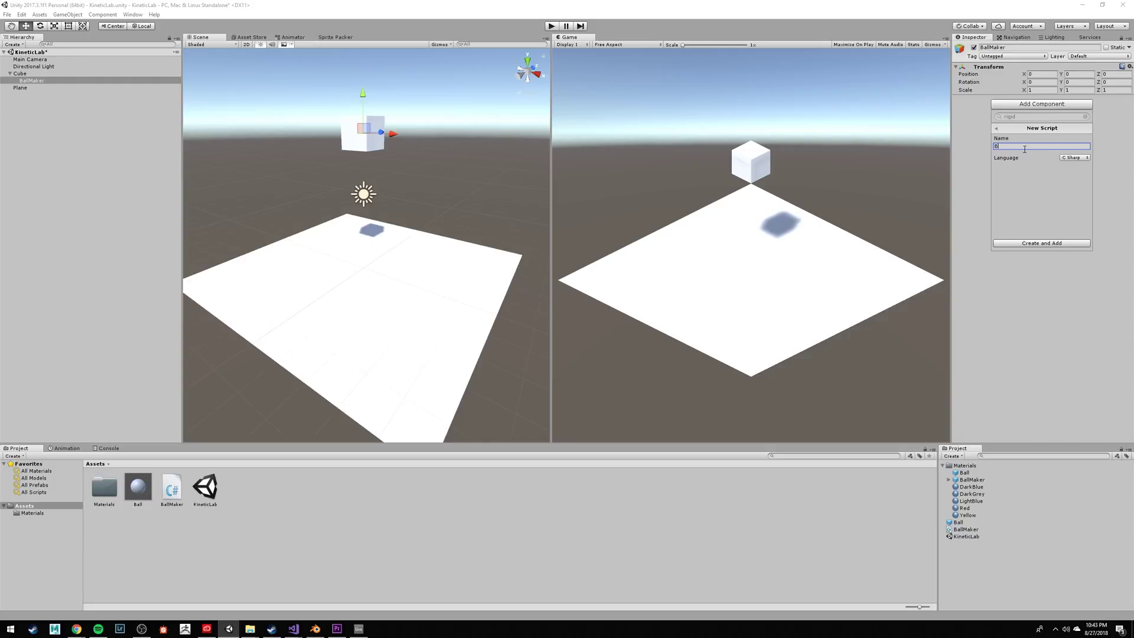
{"action": "type", "text": "allMaker"}
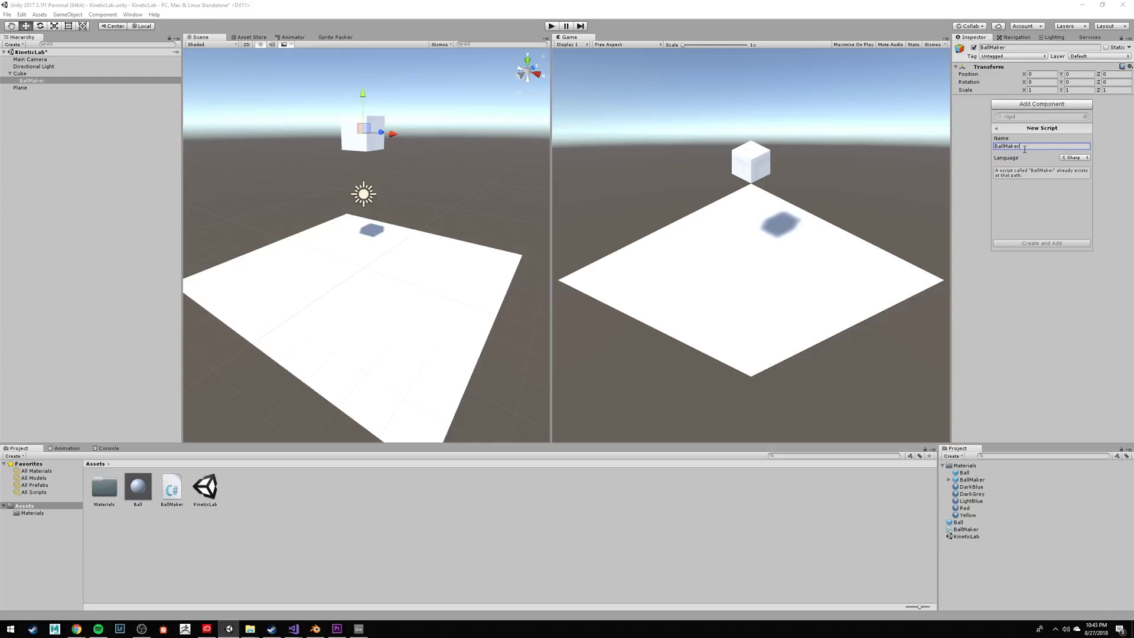
{"action": "left_click", "coordinate": [1005, 304]}
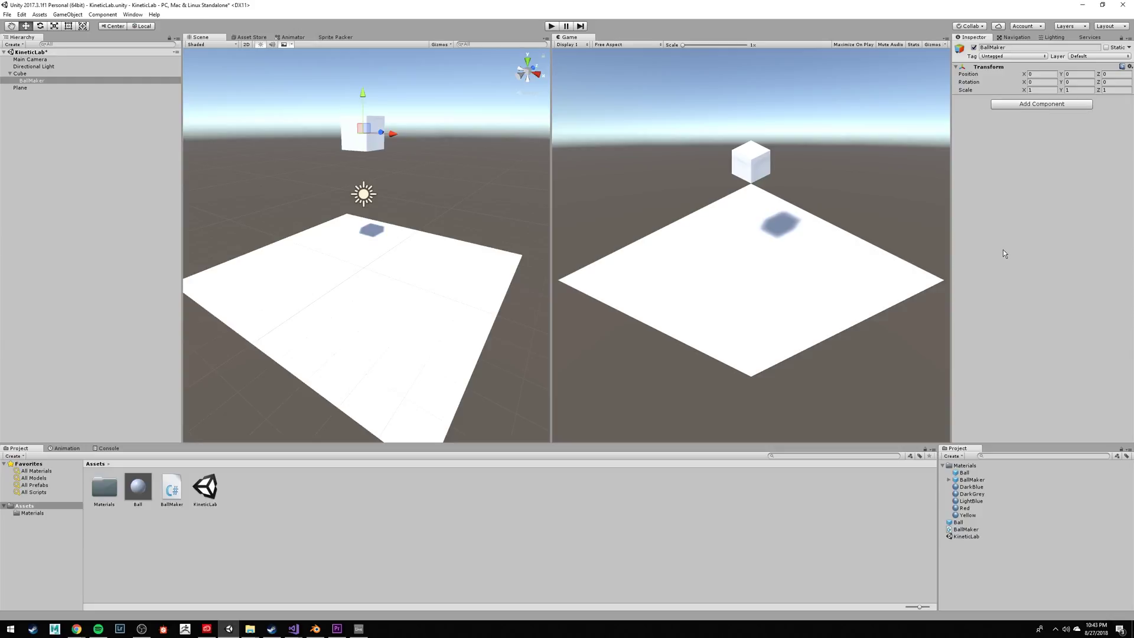
{"action": "left_click_drag", "start_coordinate": [171, 485], "coordinate": [1011, 179]}
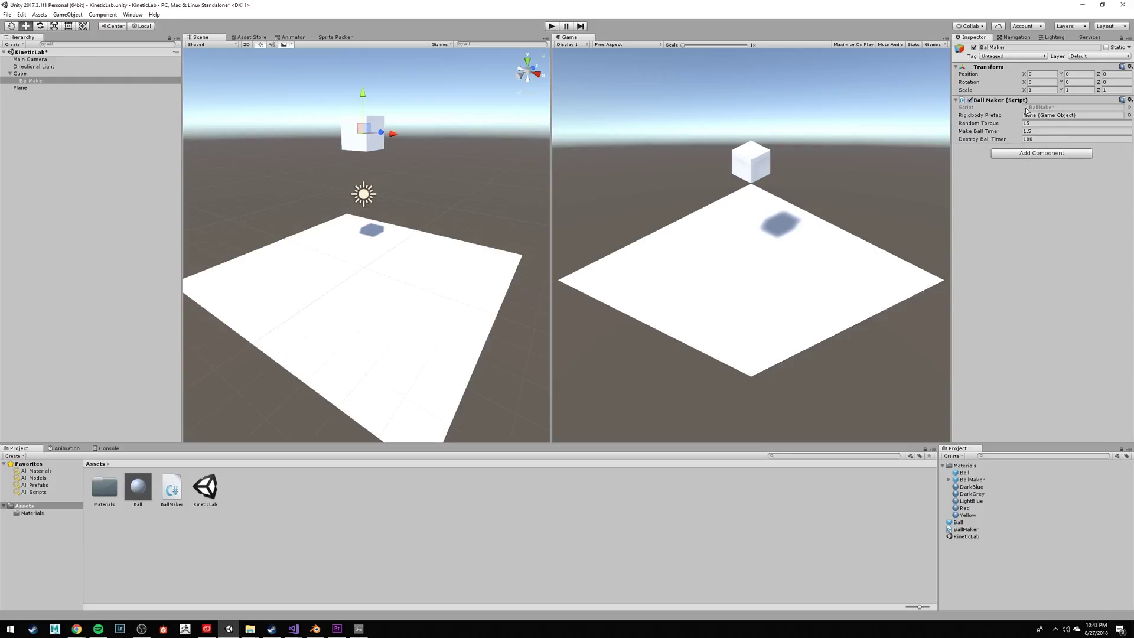
Open BallMaker.cs in Visual Studio from the Script field.
{"action": "left_click", "coordinate": [1045, 109]}
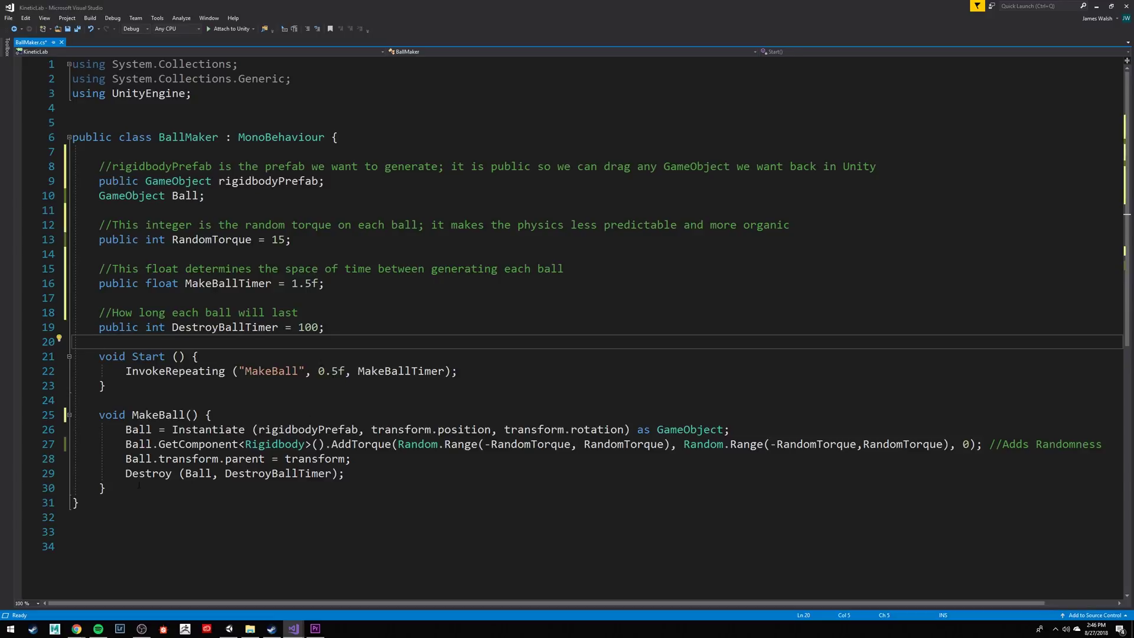
{"action": "left_click", "coordinate": [139, 485]}
{"action": "left_click", "coordinate": [127, 505]}
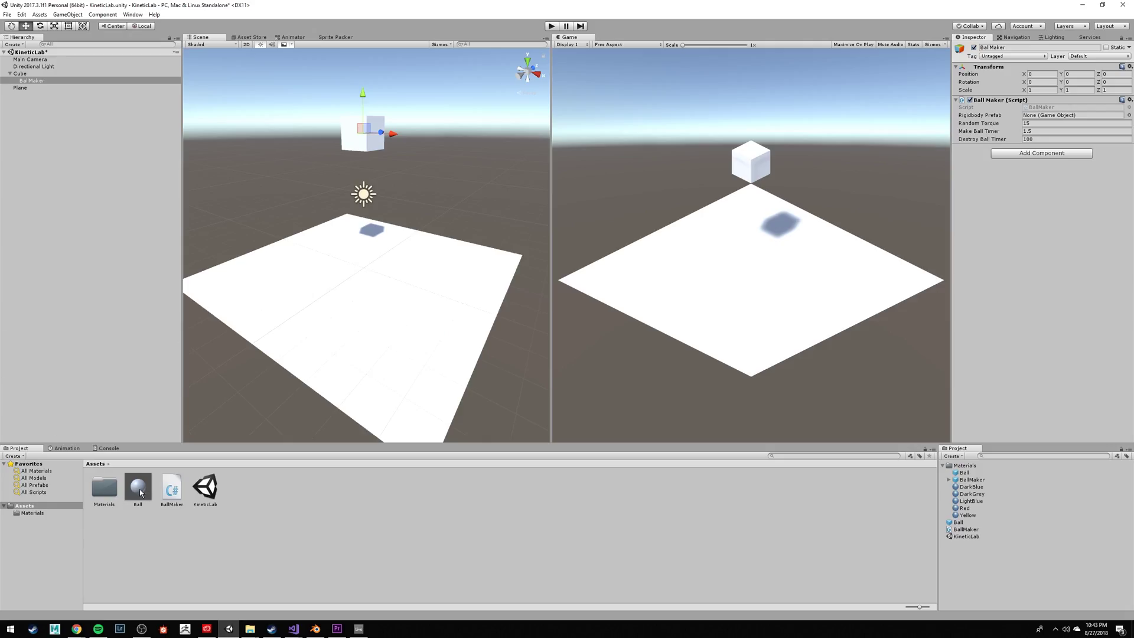
Assign the Ball prefab to BallMaker's Rigidbody Prefab slot and test-run the scene.
{"action": "left_click_drag", "start_coordinate": [139, 489], "coordinate": [1043, 116]}
{"action": "left_click", "coordinate": [551, 26]}
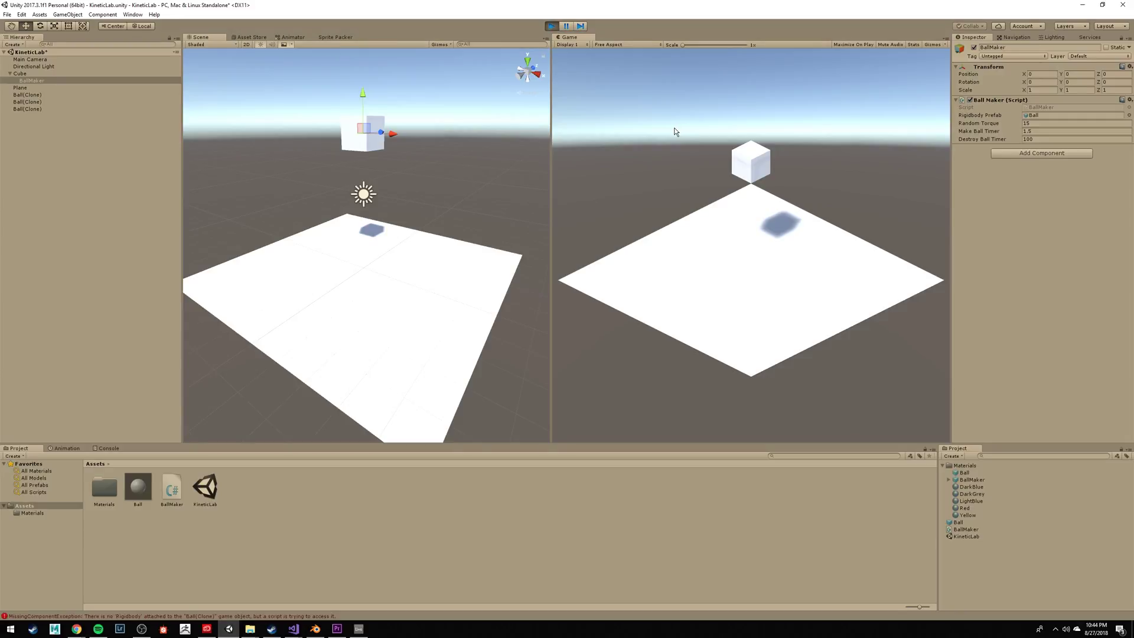
{"action": "left_click", "coordinate": [551, 26]}
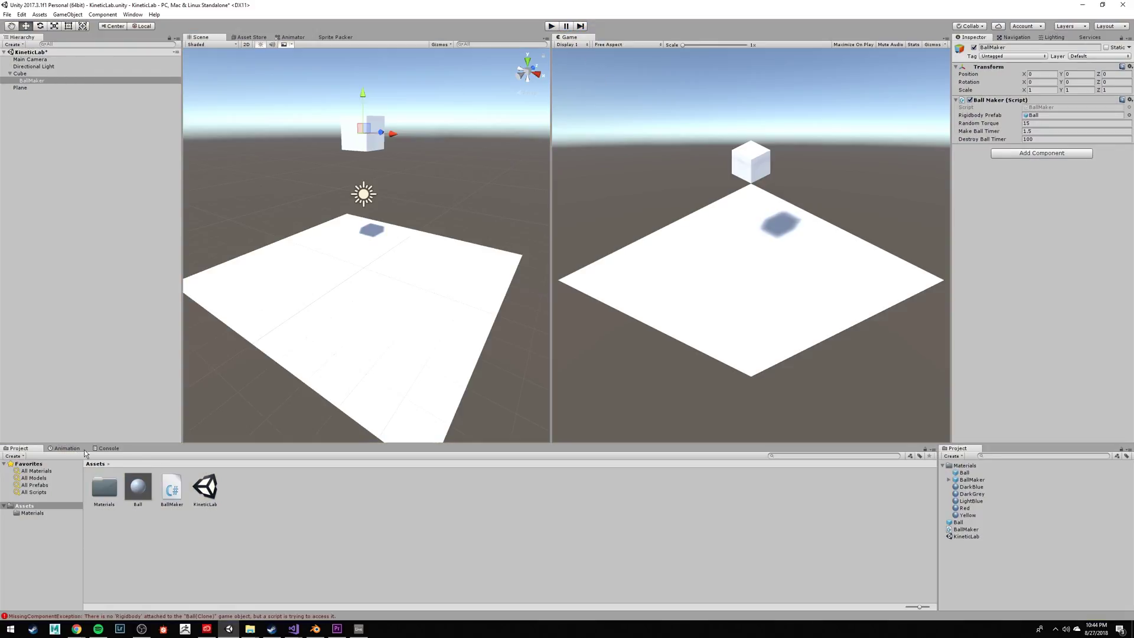
Review the missing-Rigidbody errors in the Console, then select the Ball prefab.
{"action": "left_click", "coordinate": [102, 449]}
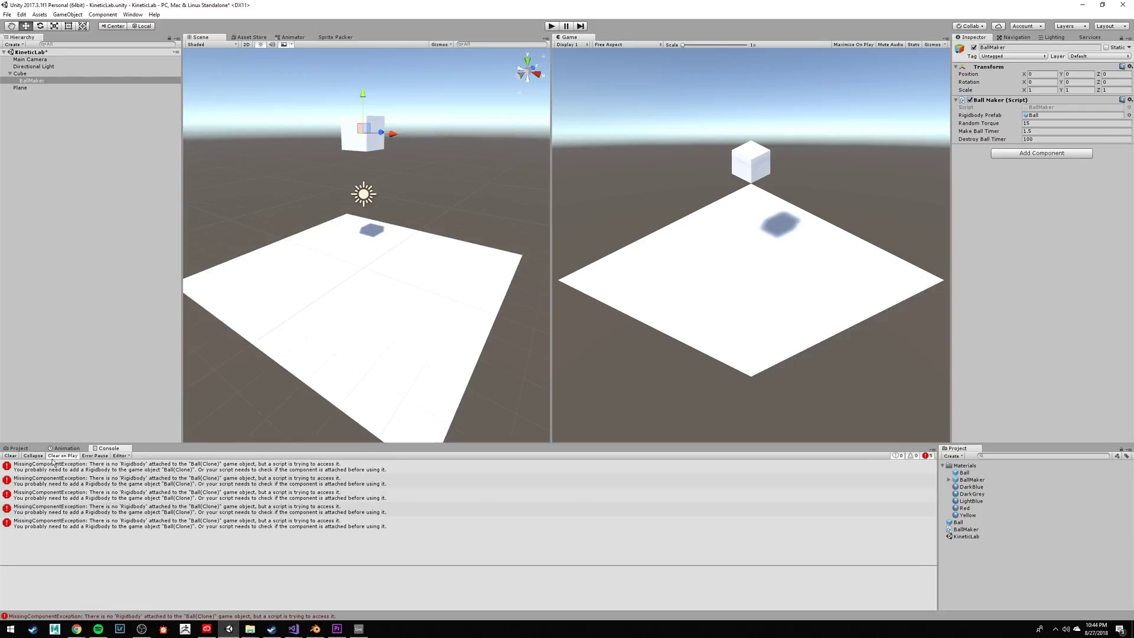
{"action": "left_click", "coordinate": [21, 448]}
{"action": "left_click", "coordinate": [140, 486]}
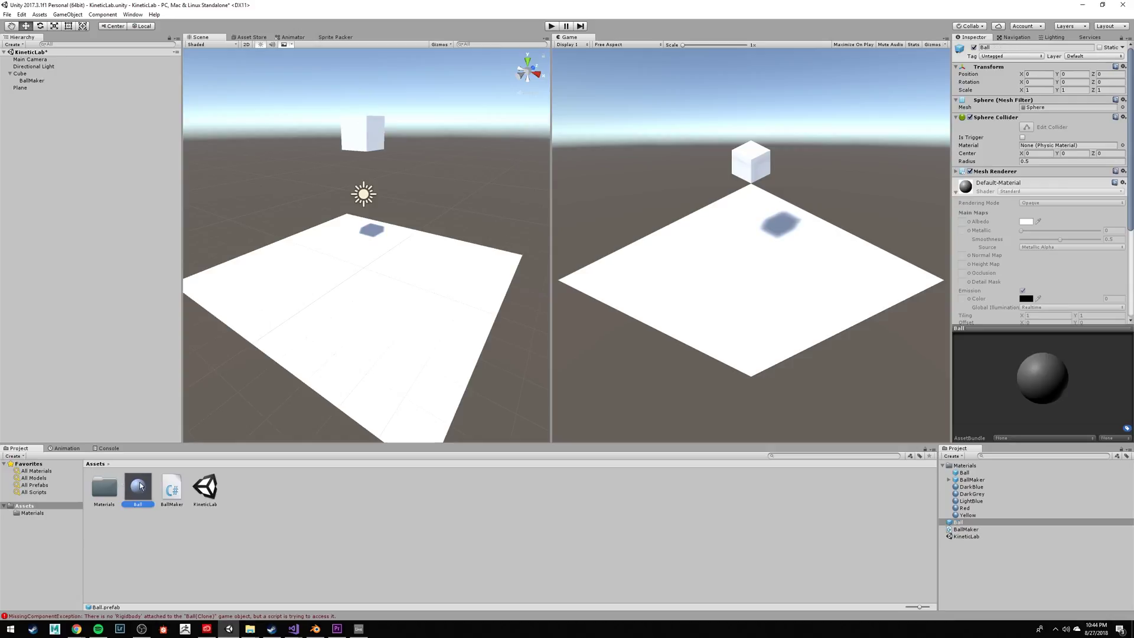
{"action": "left_click", "coordinate": [955, 192]}
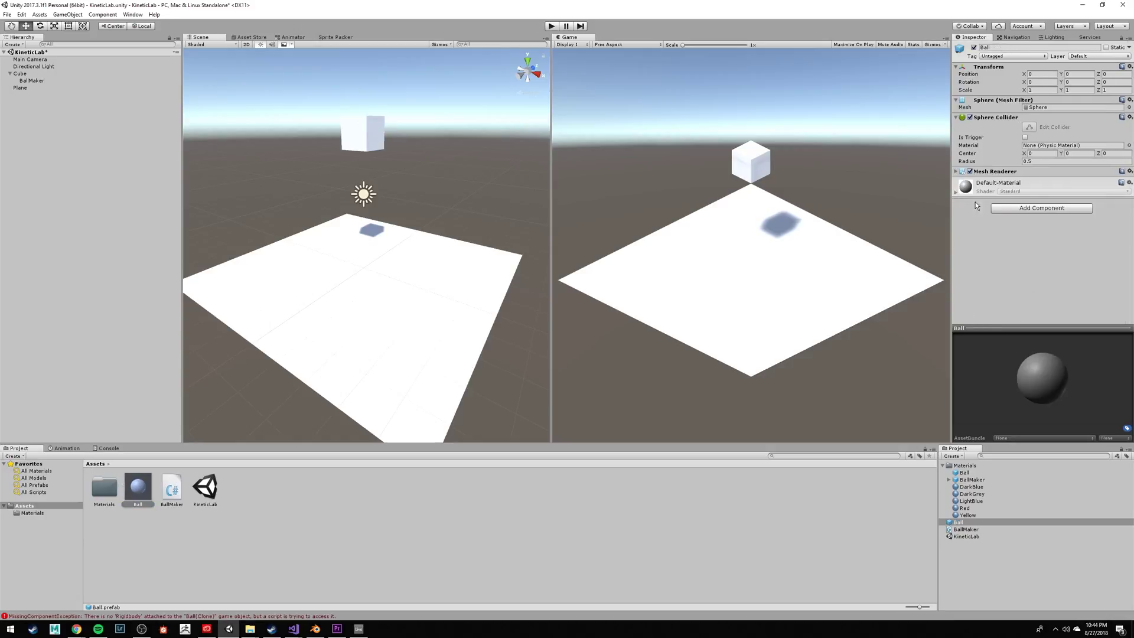
{"action": "left_click", "coordinate": [1021, 209]}
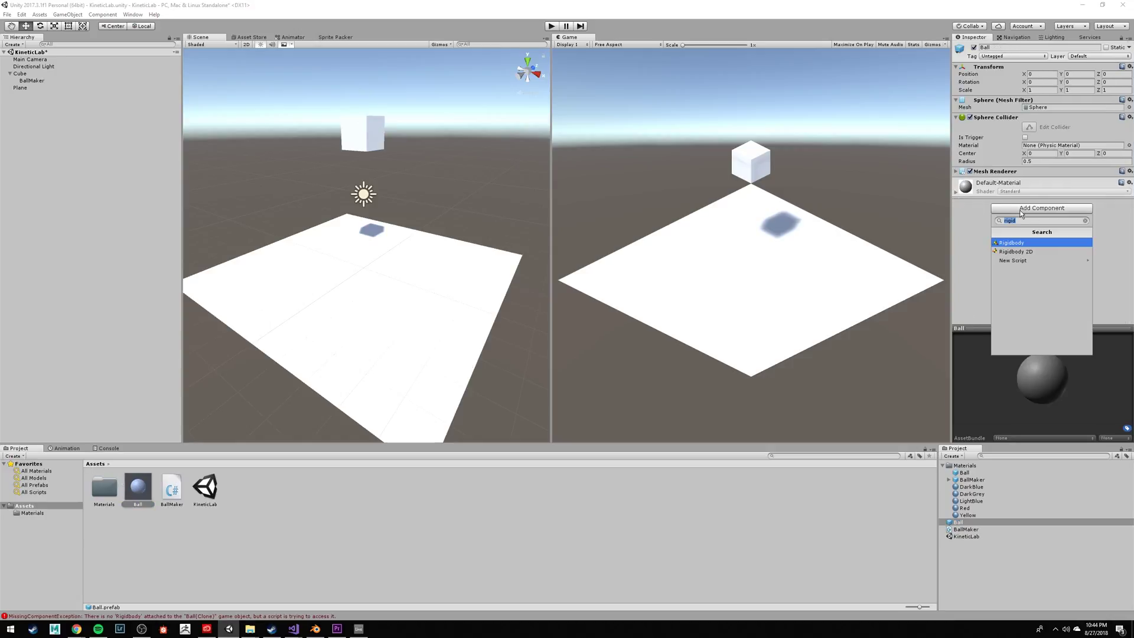
{"action": "left_click", "coordinate": [1032, 243]}
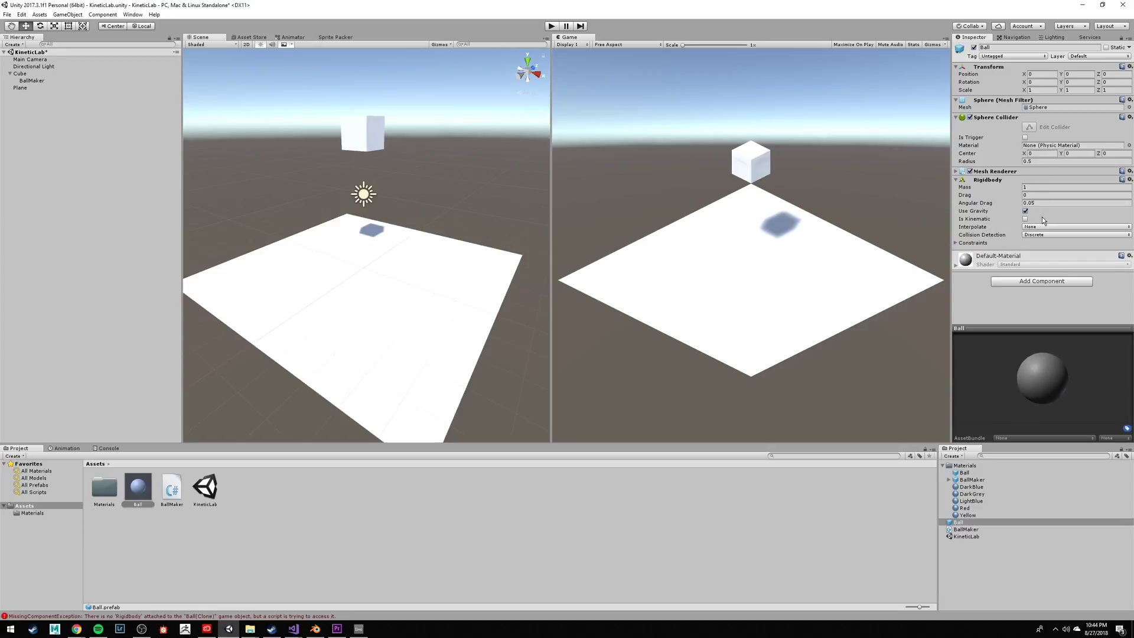
{"action": "key", "text": "ctrl+p"}
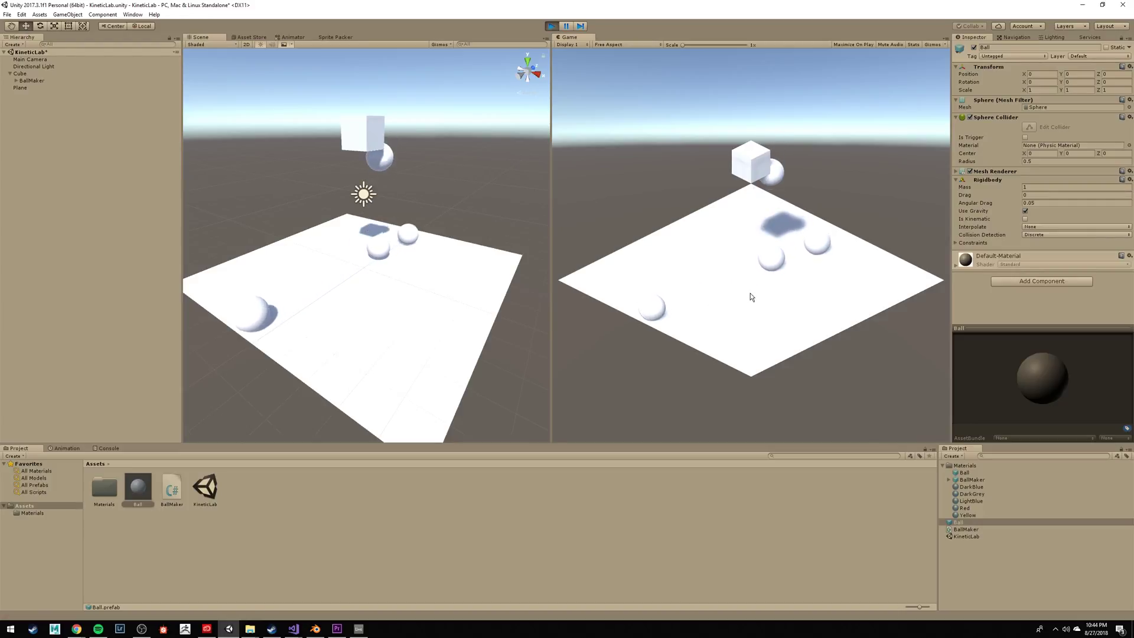
{"action": "left_click", "coordinate": [110, 448]}
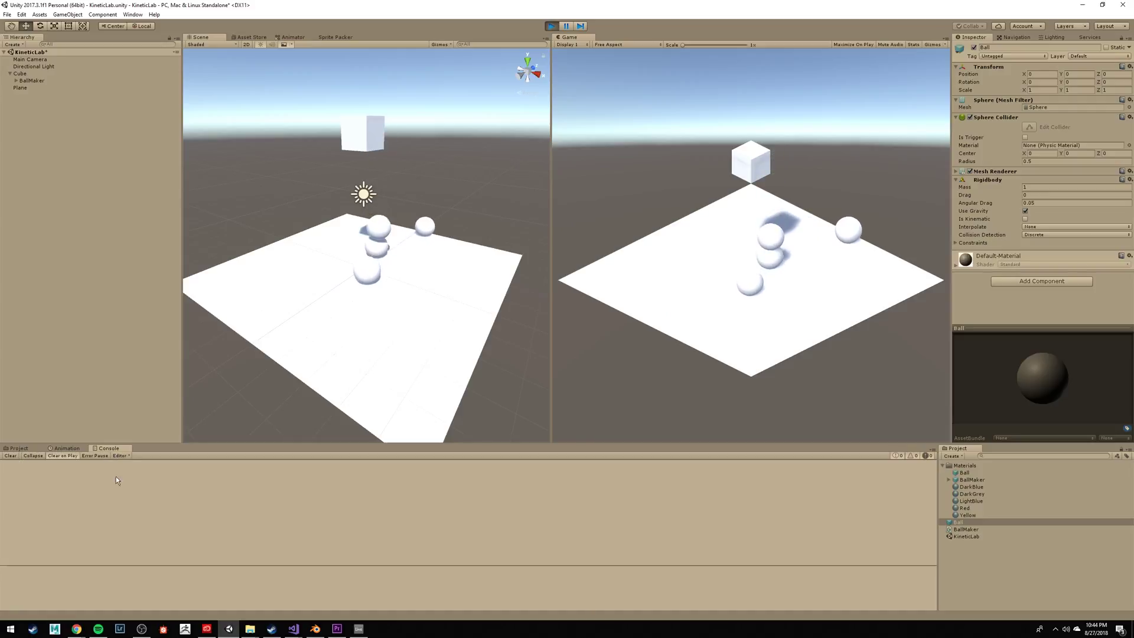
Set BallMaker's Random Torque to 0 and test-run the scene.
{"action": "left_click", "coordinate": [17, 448]}
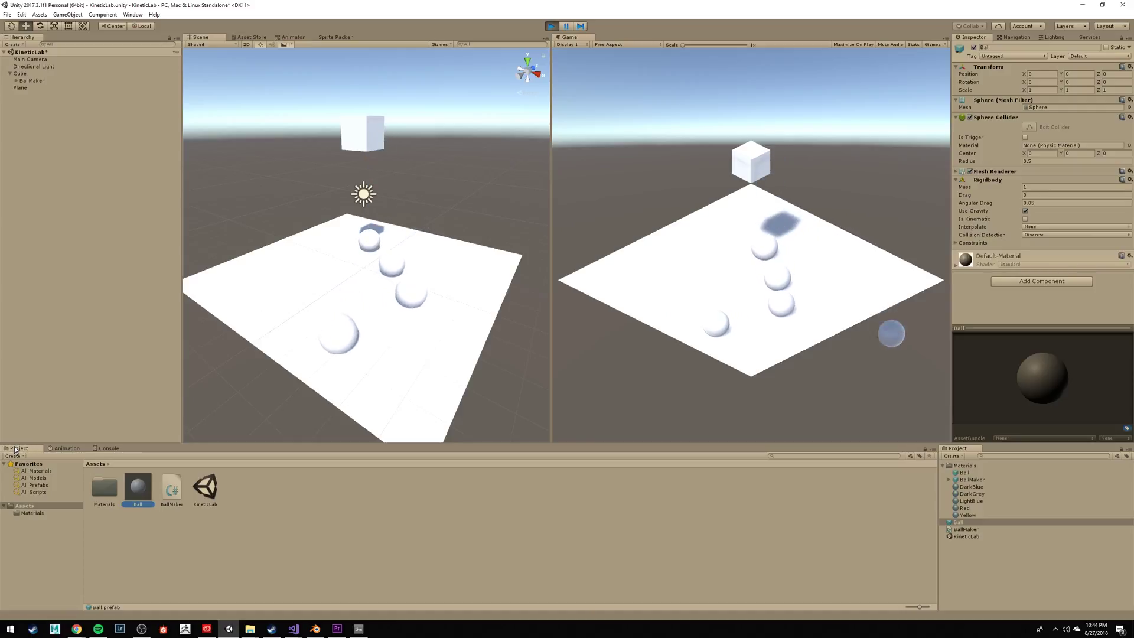
{"action": "left_click", "coordinate": [551, 27]}
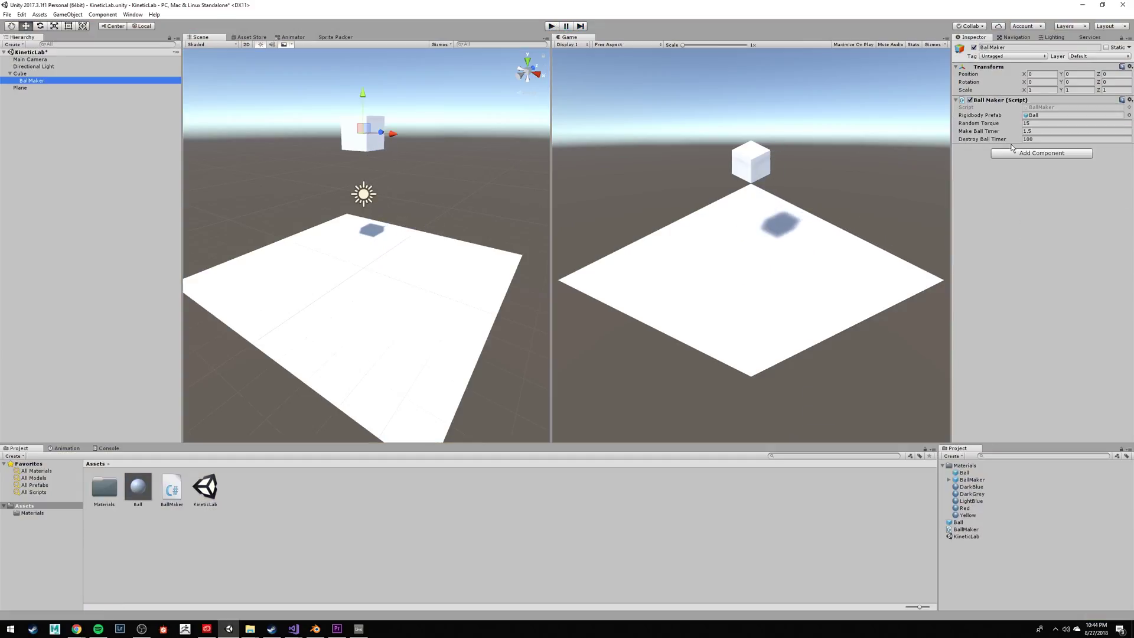
{"action": "left_click", "coordinate": [1040, 123]}
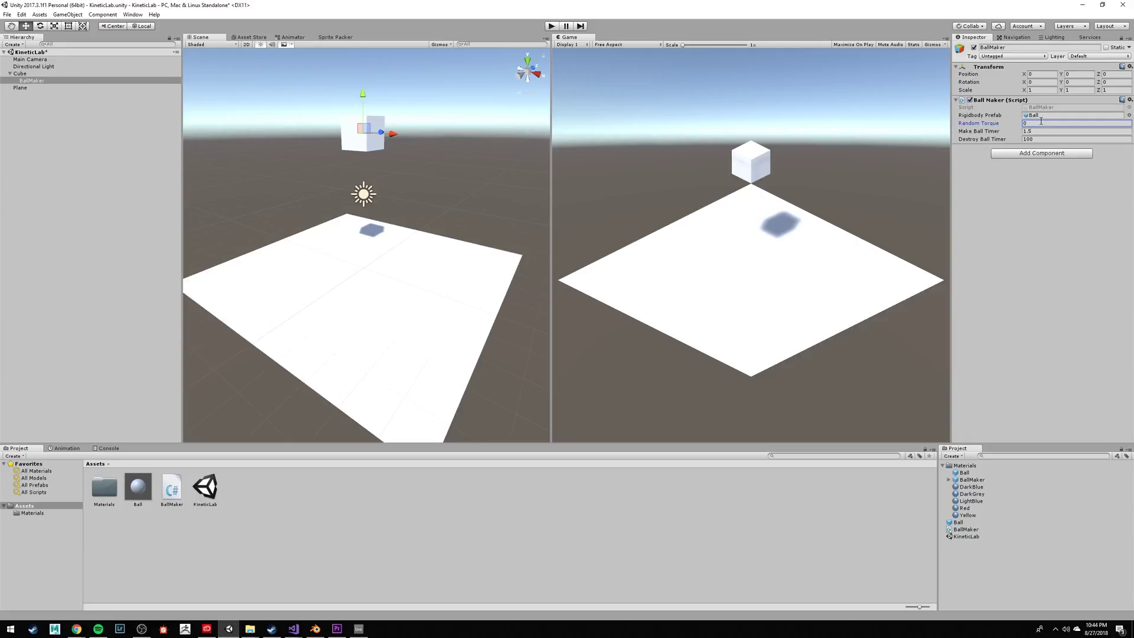
{"action": "left_click", "coordinate": [558, 27]}
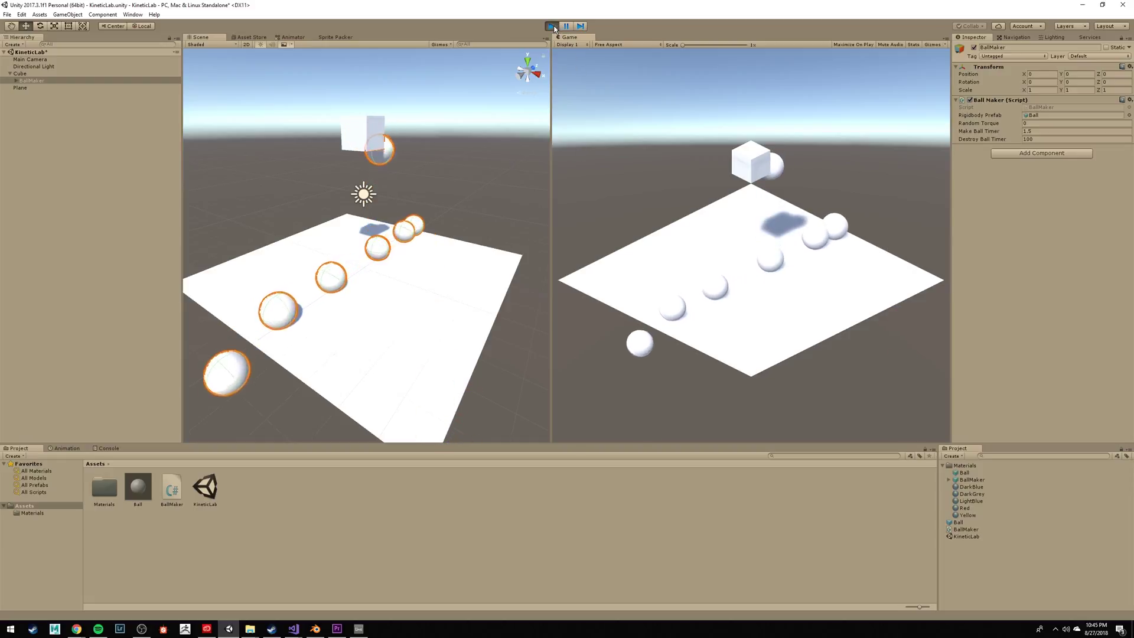
{"action": "key", "text": "ctrl+p"}
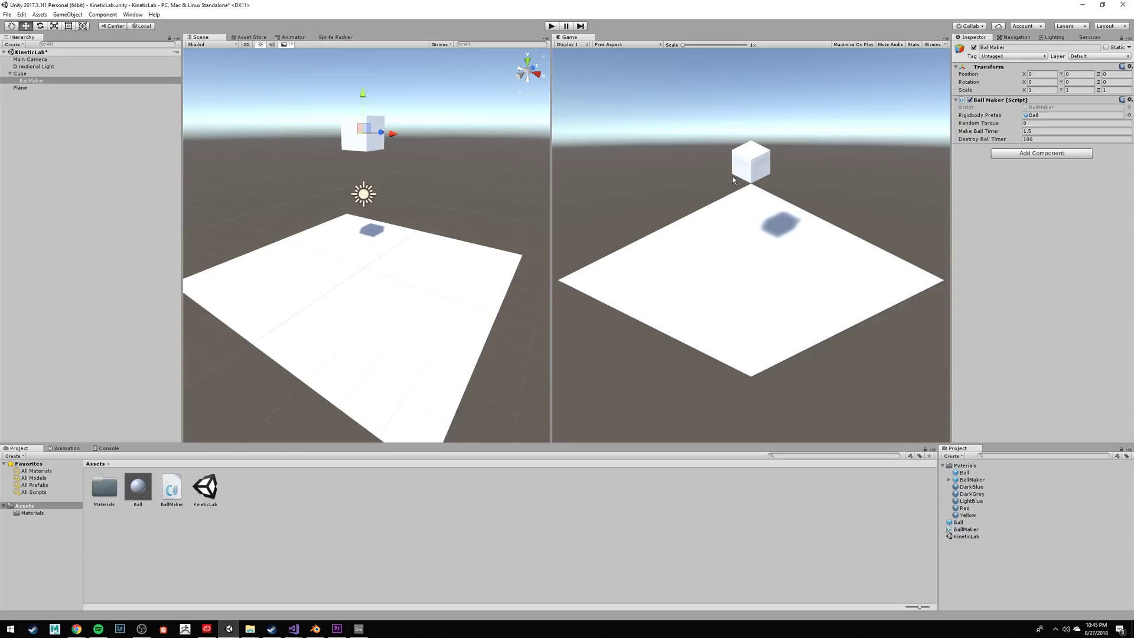
Move the BallMaker child down to Position Y -0.5.
{"action": "left_click", "coordinate": [26, 73]}
{"action": "key", "text": "r"}
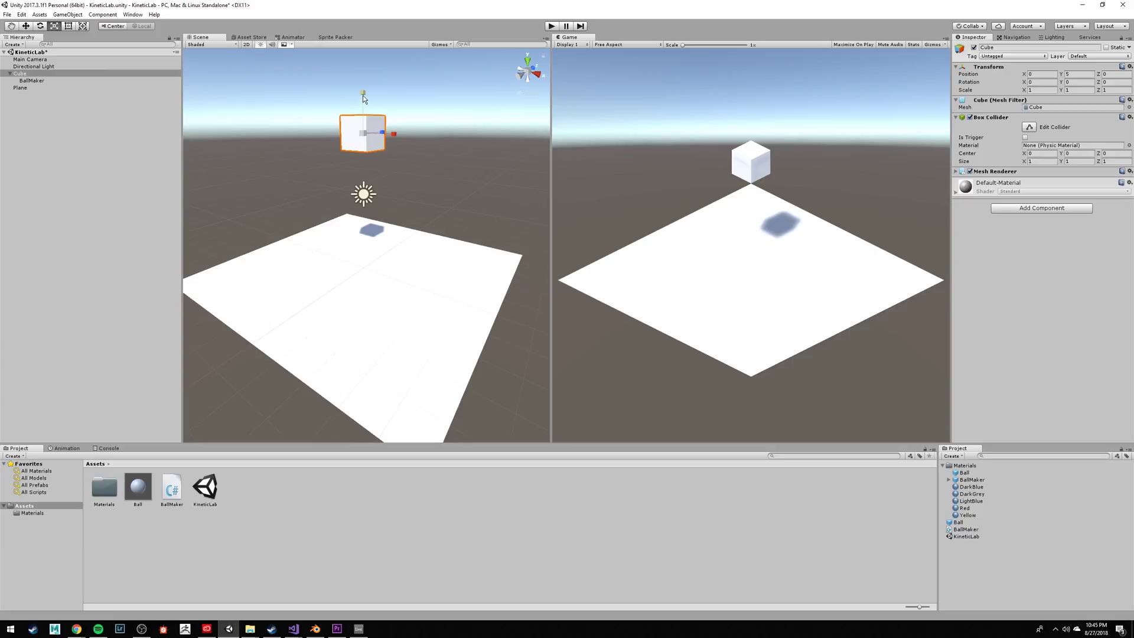
{"action": "left_click", "coordinate": [51, 80]}
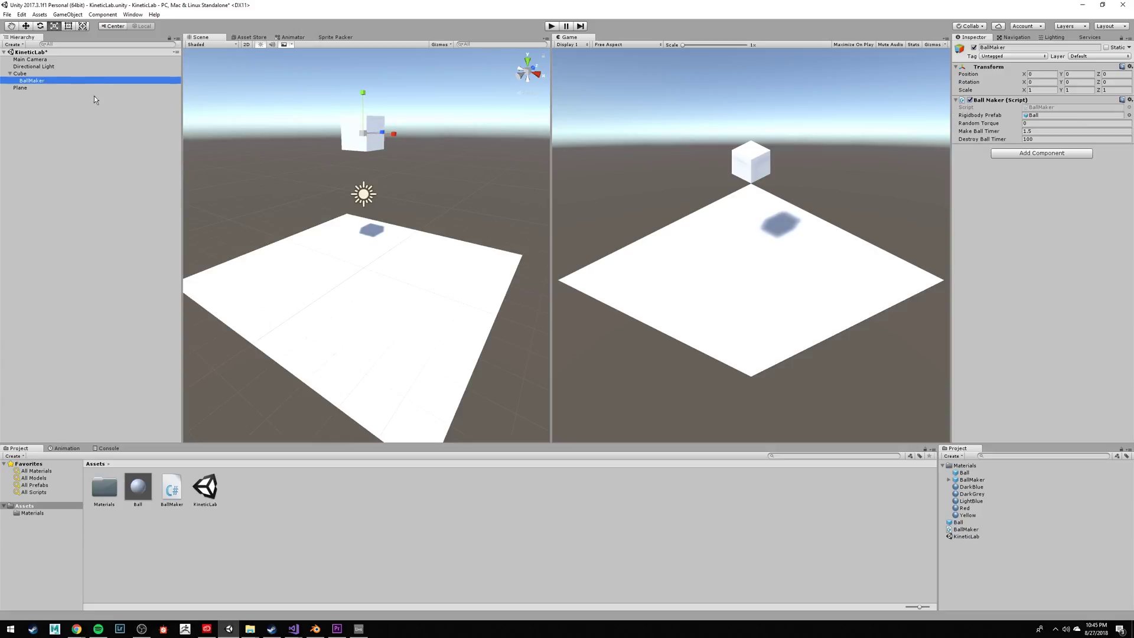
{"action": "left_click", "coordinate": [28, 73]}
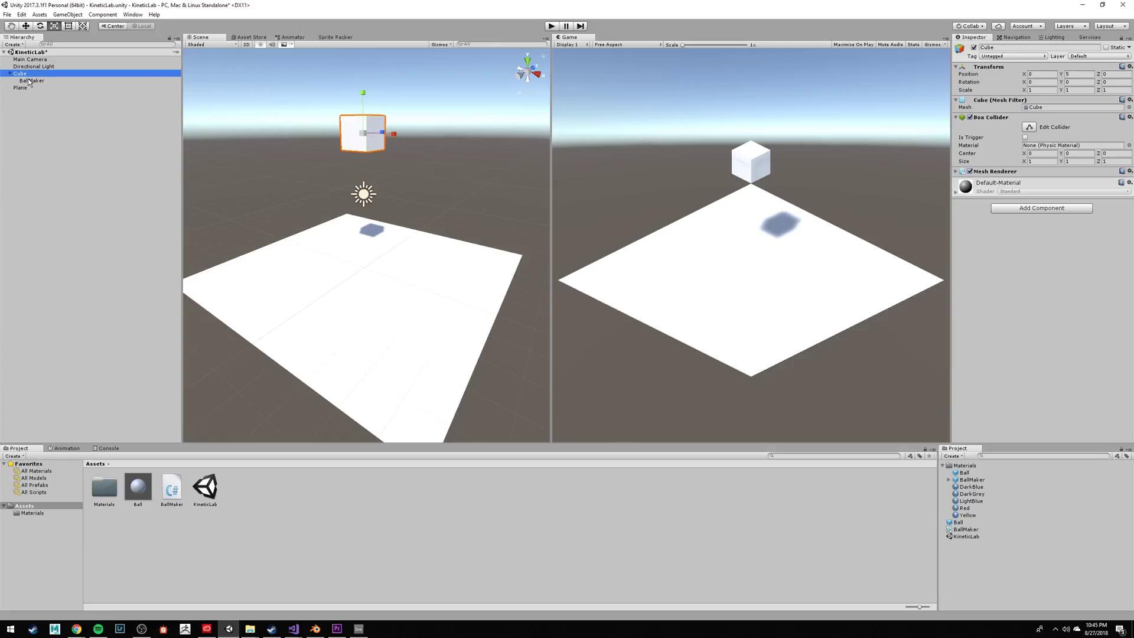
{"action": "left_click", "coordinate": [31, 81]}
{"action": "key", "text": "w"}
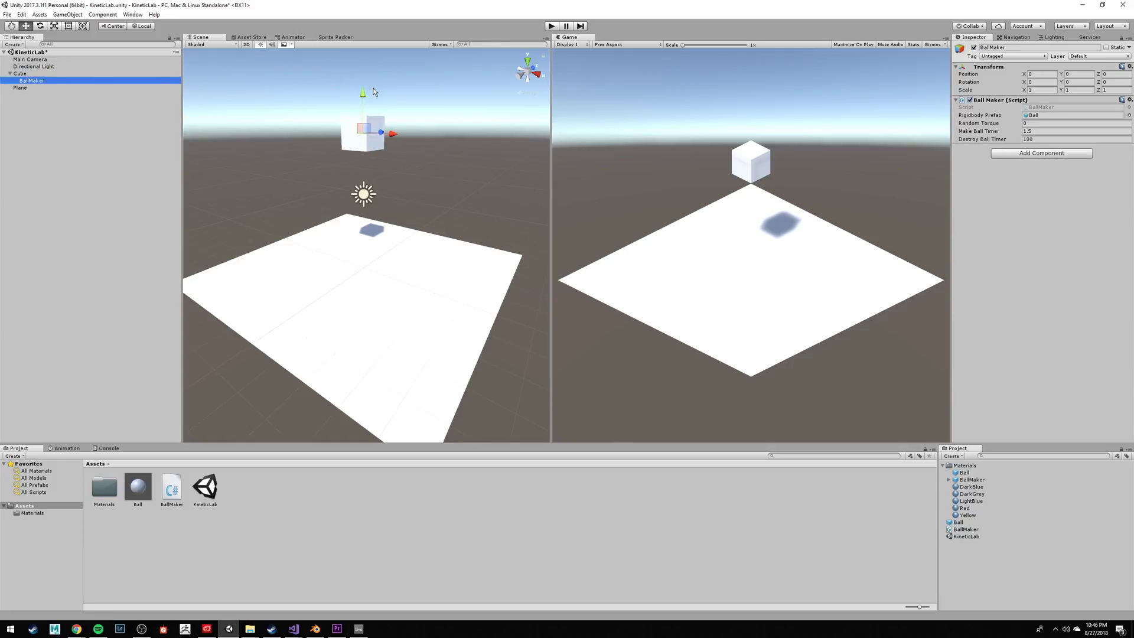
{"action": "left_click_drag", "start_coordinate": [363, 93], "coordinate": [360, 115]}
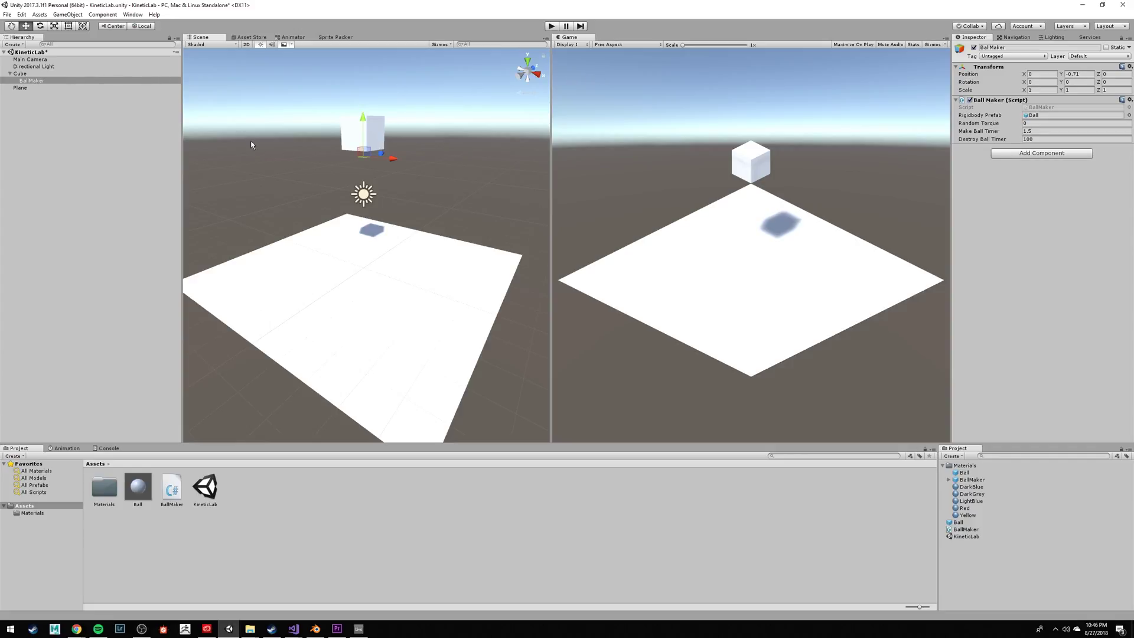
{"action": "left_click", "coordinate": [1087, 74]}
{"action": "type", "text": "-0.5"}
Test-run the scene to see balls spawn just below the cube.
{"action": "left_click_drag", "start_coordinate": [376, 132], "coordinate": [396, 122], "text": "alt"}
{"action": "left_click", "coordinate": [552, 26]}
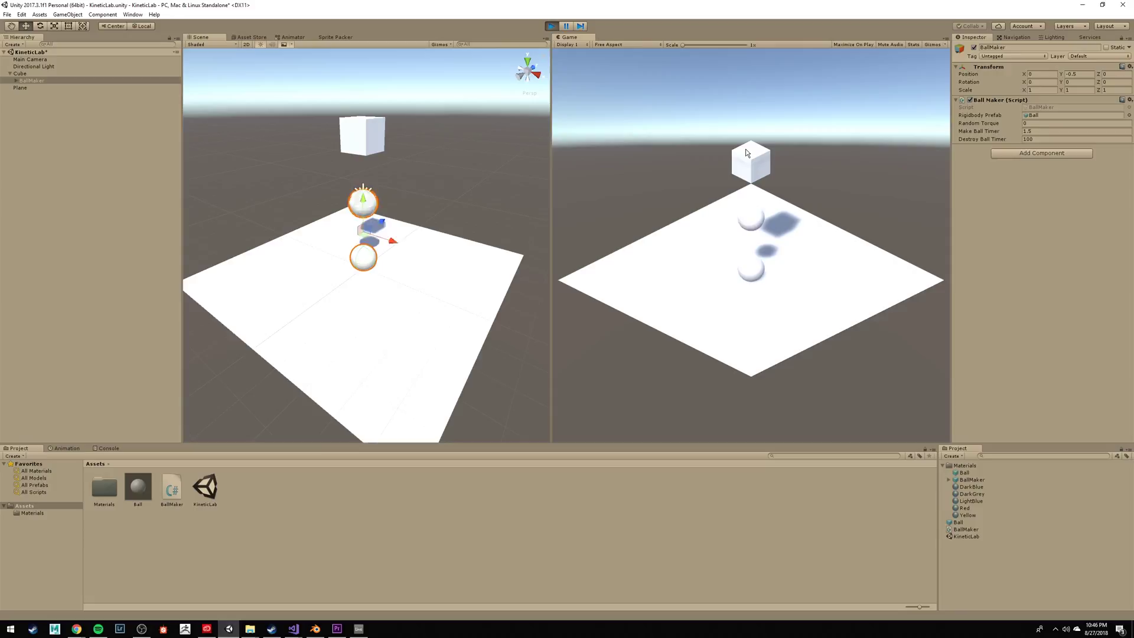
{"action": "left_click", "coordinate": [552, 30]}
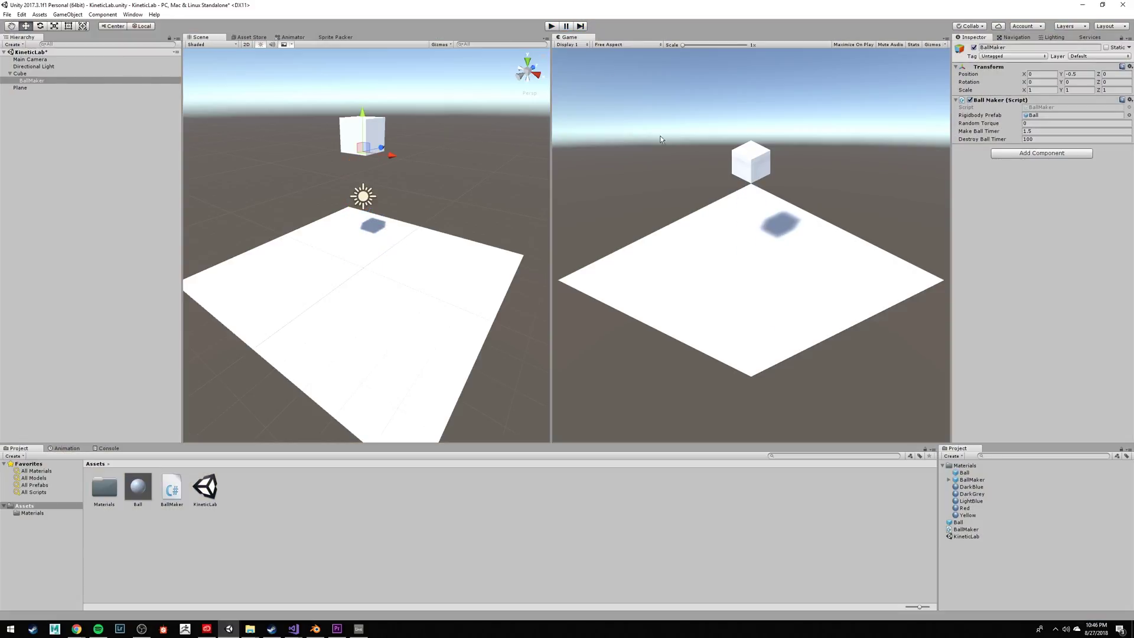
{"action": "left_click", "coordinate": [1033, 123]}
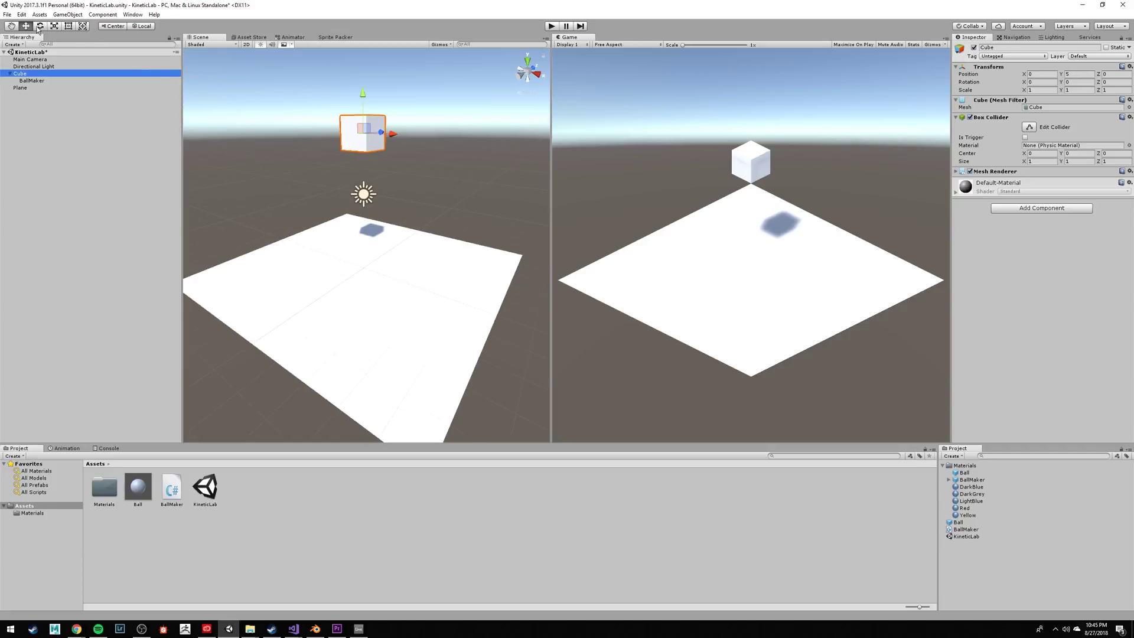
Flatten the Cube to Scale Y 0.5 and test-run the ball drop.
{"action": "left_click", "coordinate": [53, 26]}
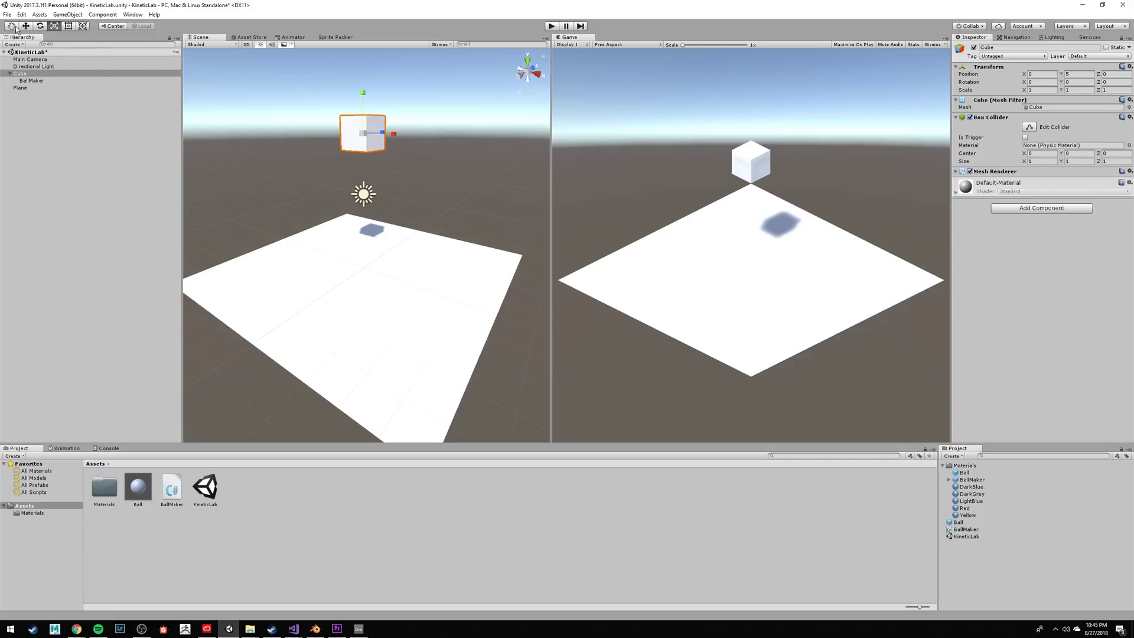
{"action": "left_click", "coordinate": [11, 26]}
{"action": "left_click", "coordinate": [26, 27]}
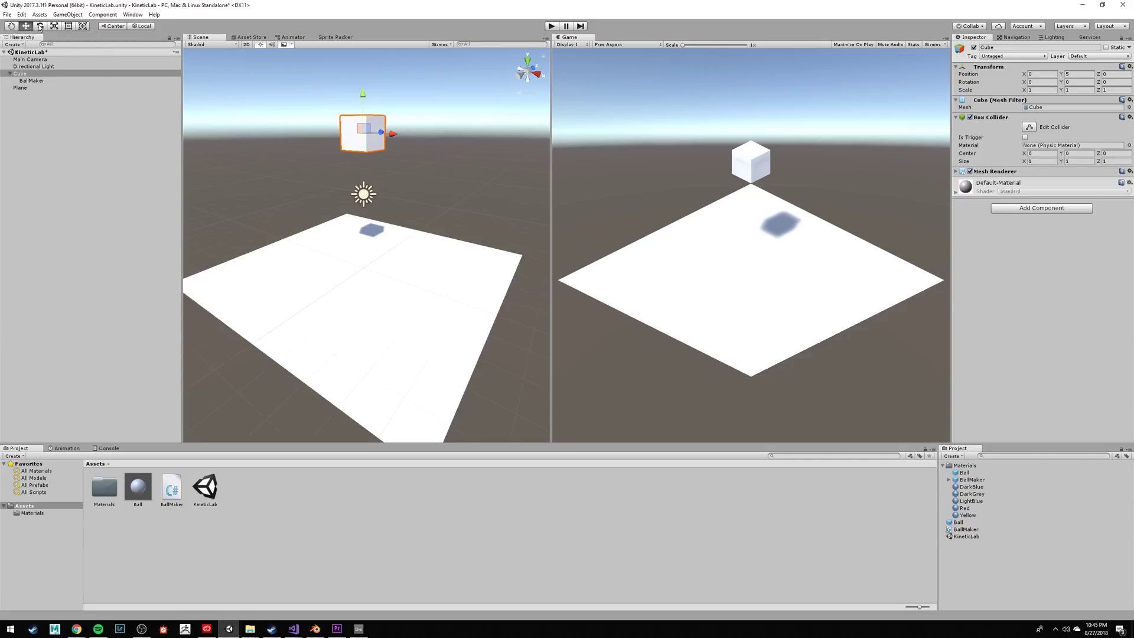
{"action": "left_click", "coordinate": [40, 26]}
{"action": "left_click", "coordinate": [54, 27]}
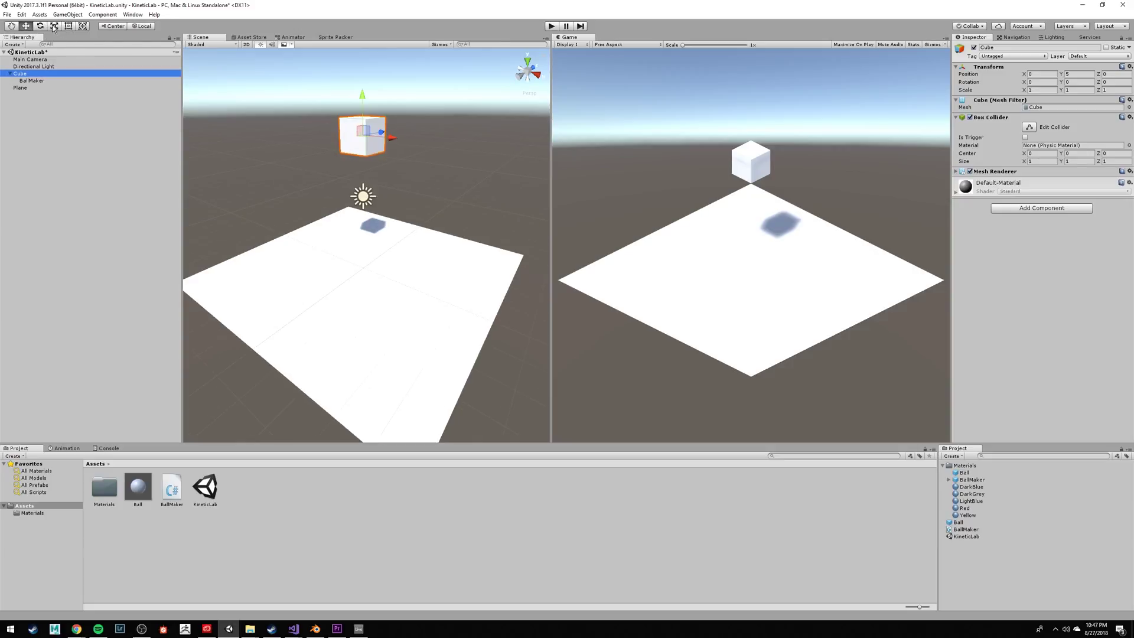
{"action": "left_click", "coordinate": [53, 26]}
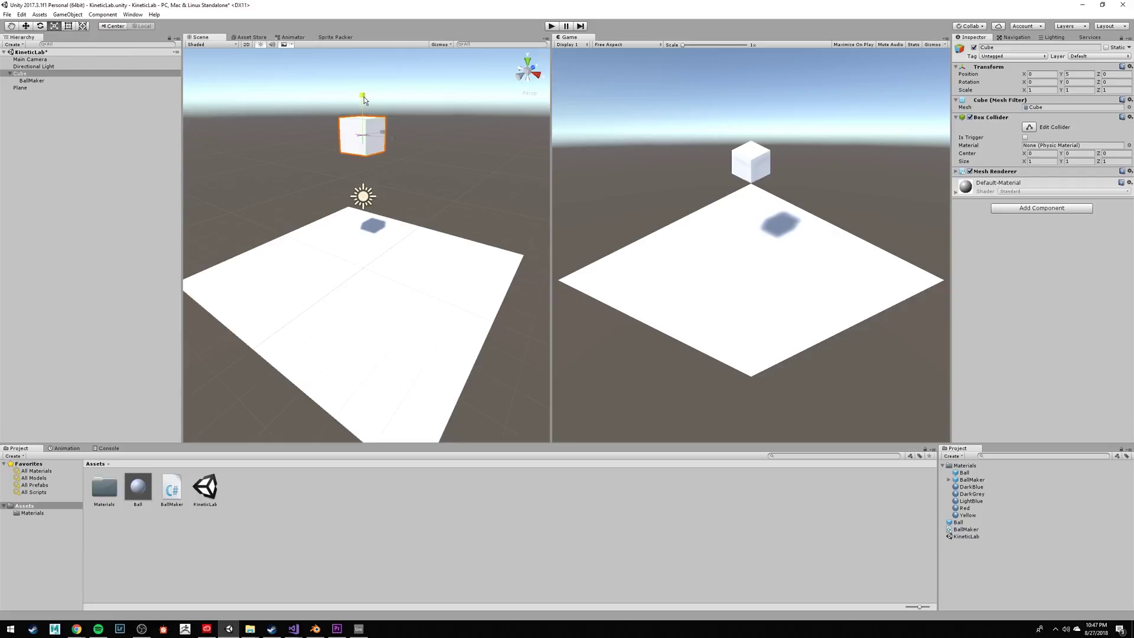
{"action": "left_click_drag", "start_coordinate": [364, 97], "coordinate": [363, 121]}
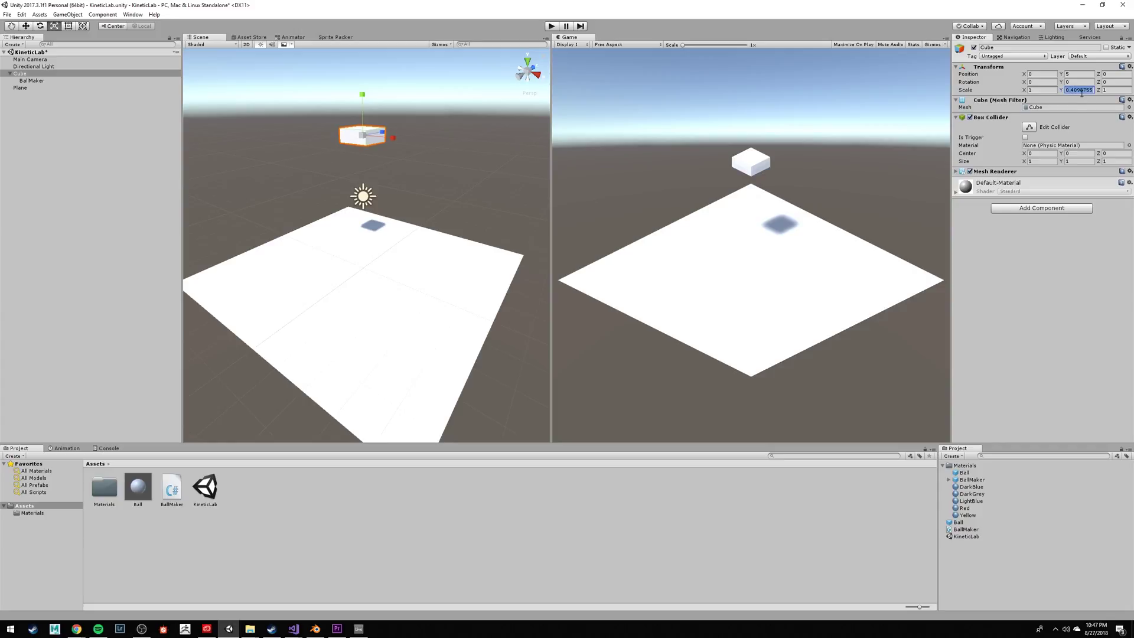
{"action": "type", "text": "0.5"}
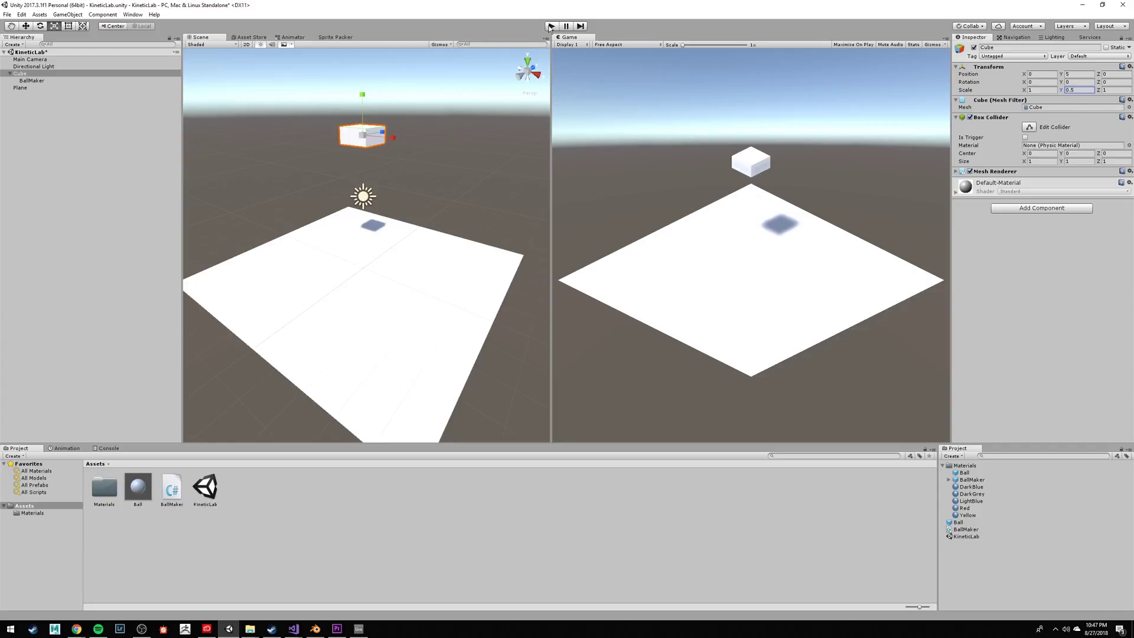
{"action": "type", "text": "w"}
{"action": "left_click", "coordinate": [551, 26]}
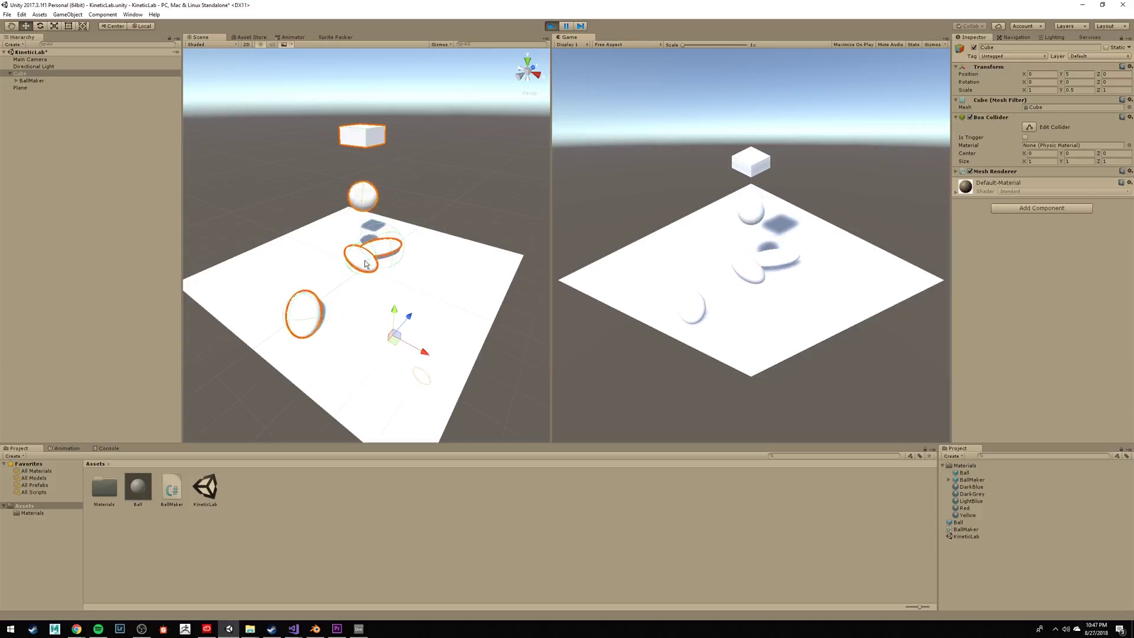
Set BallMaker's Scale Y to 2 and run the scene again.
{"action": "left_click", "coordinate": [550, 27]}
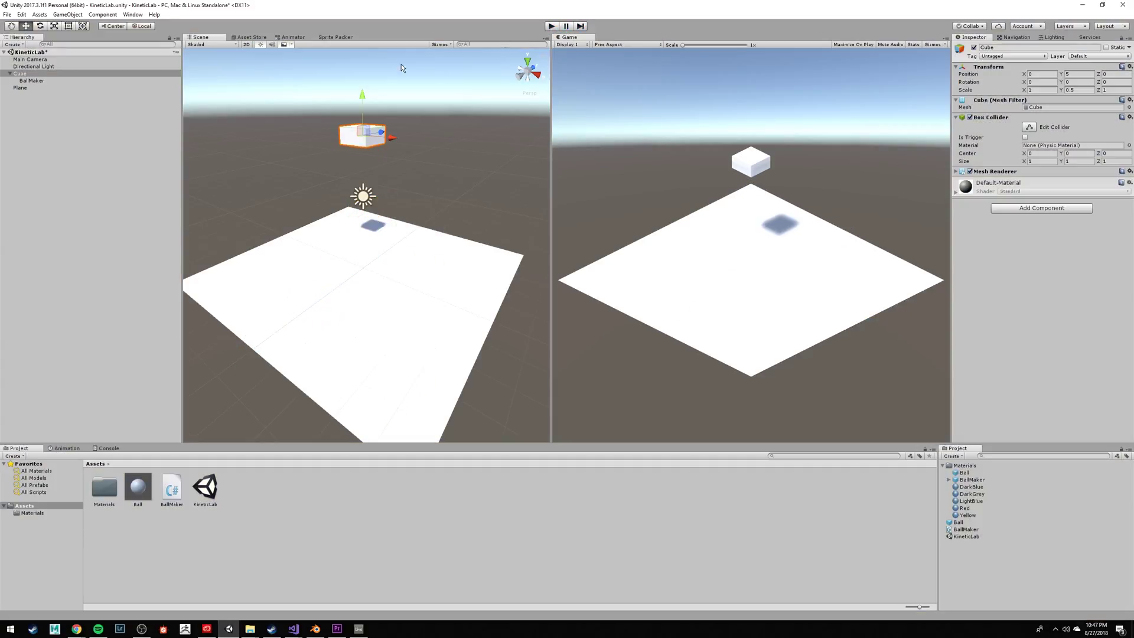
{"action": "left_click", "coordinate": [28, 81]}
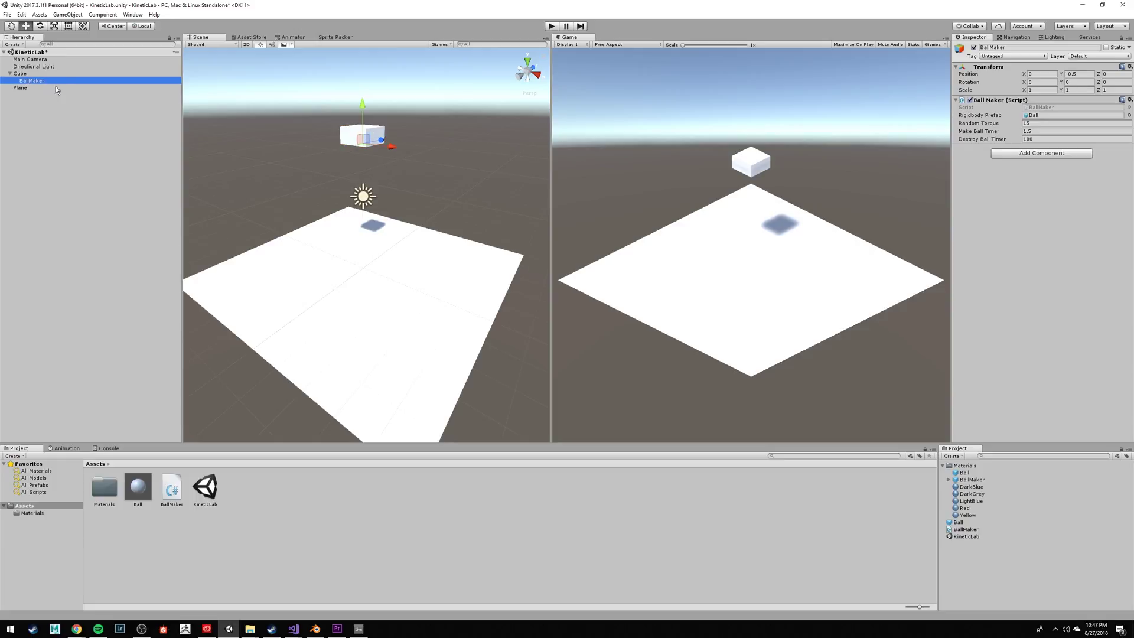
{"action": "left_click", "coordinate": [1074, 90]}
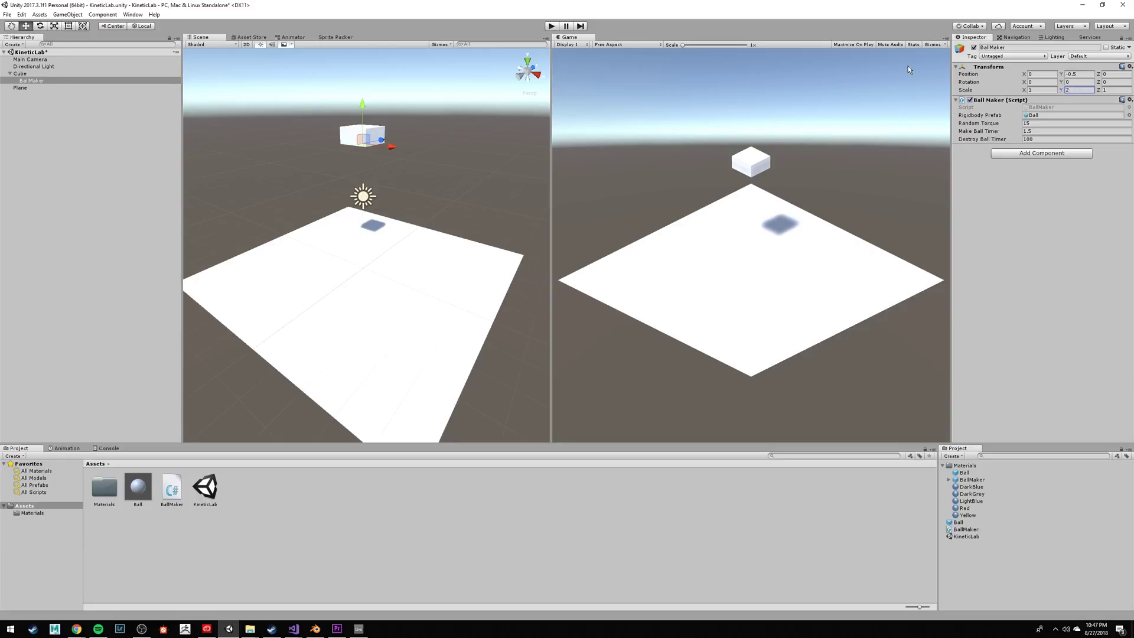
{"action": "left_click", "coordinate": [551, 26]}
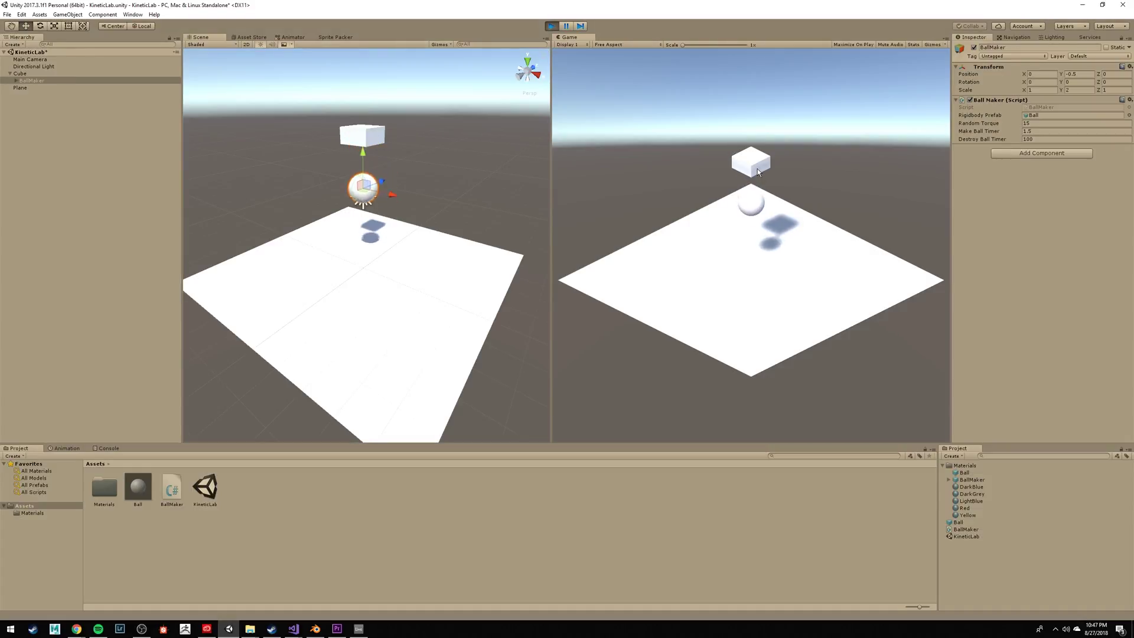